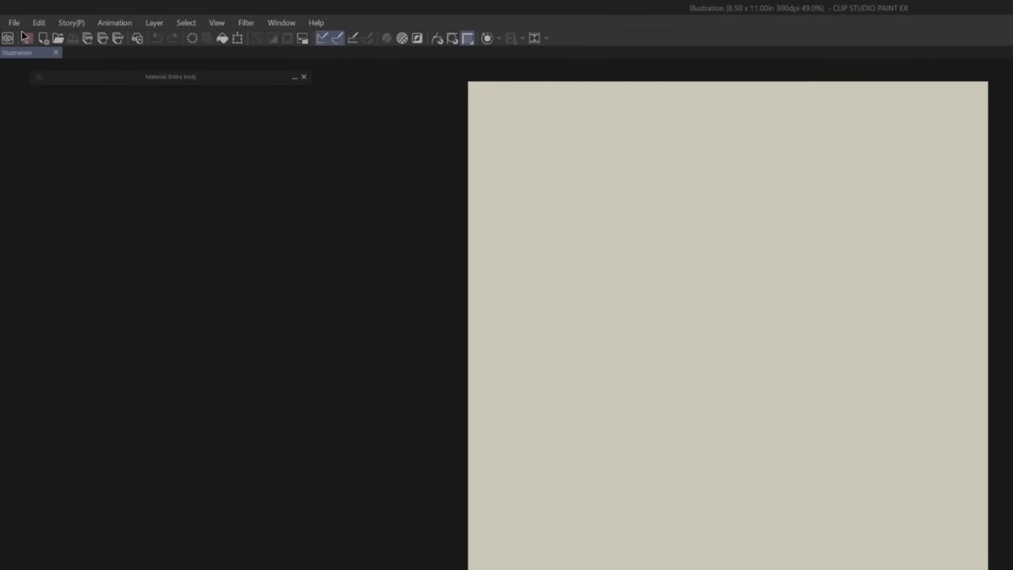
# Step: Open the Performance preferences to check the memory allocation and undo levels, and accept the settings
pyautogui.click(9, 15)
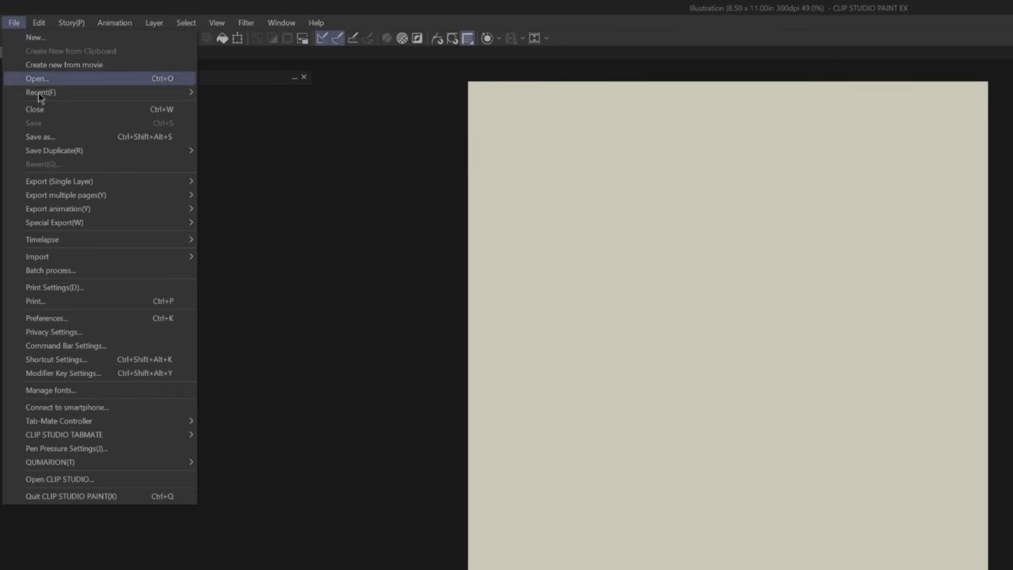
pyautogui.click(71, 320)
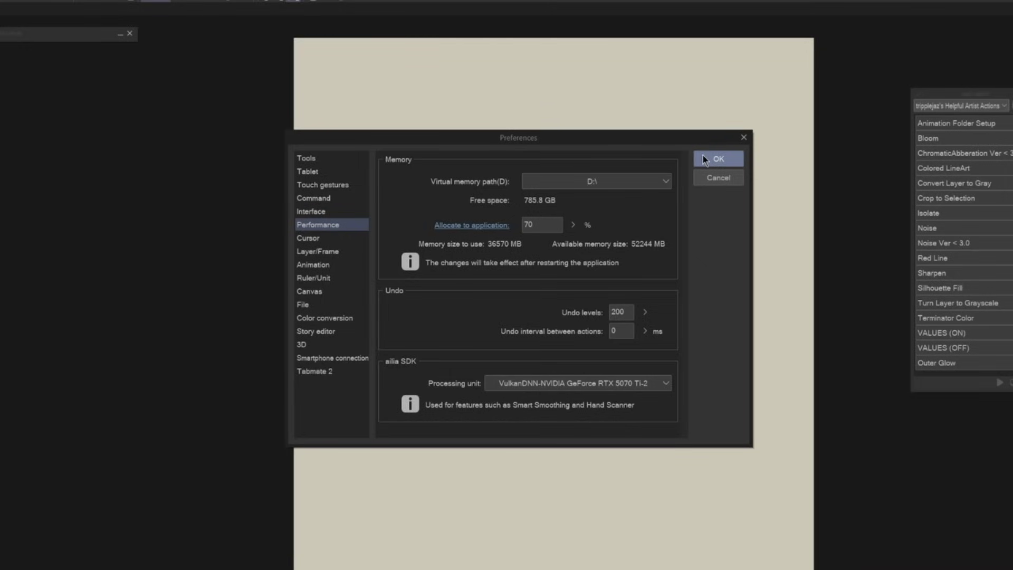
pyautogui.click(718, 158)
# Step: Sketch a simple cartoon figure on Layer 1 with a pointed chin, long pointed ears and a body outline
pyautogui.moveTo(540, 174); pyautogui.dragTo(531, 280)
pyautogui.moveTo(536, 226); pyautogui.dragTo(640, 201)
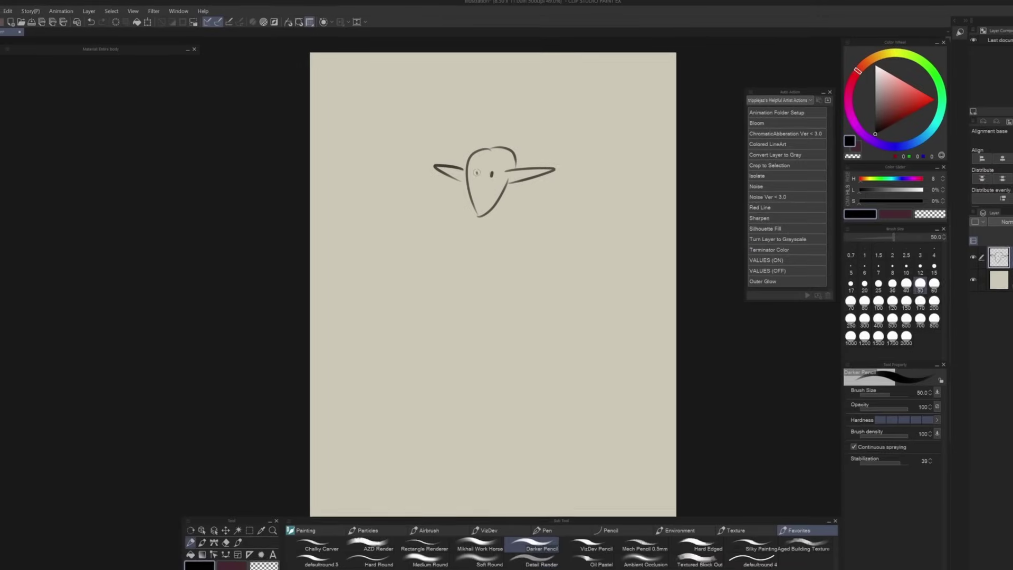
pyautogui.moveTo(475, 183); pyautogui.dragTo(498, 185)
pyautogui.moveTo(480, 218); pyautogui.dragTo(448, 228)
pyautogui.moveTo(515, 214)
pyautogui.mouseDown()
pyautogui.moveTo(552, 231)
pyautogui.moveTo(512, 322)
pyautogui.mouseUp()
# Step: Paint a red hat and shirt over the sketched figure with the Textured Block Out brush, and undo the red paint
pyautogui.click(696, 559)
pyautogui.click(933, 100)
pyautogui.moveTo(504, 229); pyautogui.dragTo(482, 274)
pyautogui.moveTo(504, 162); pyautogui.dragTo(466, 207)
pyautogui.hotkey('ctrl', 'z')
pyautogui.hotkey('ctrl', 'z')
pyautogui.moveTo(459, 156); pyautogui.dragTo(530, 123)
pyautogui.moveTo(467, 214)
pyautogui.mouseDown()
pyautogui.moveTo(504, 211)
pyautogui.moveTo(480, 269)
pyautogui.mouseUp()
pyautogui.moveTo(483, 266); pyautogui.dragTo(537, 222)
pyautogui.moveTo(440, 219)
pyautogui.mouseDown()
pyautogui.moveTo(474, 241)
pyautogui.moveTo(525, 206)
pyautogui.moveTo(491, 257)
pyautogui.mouseUp()
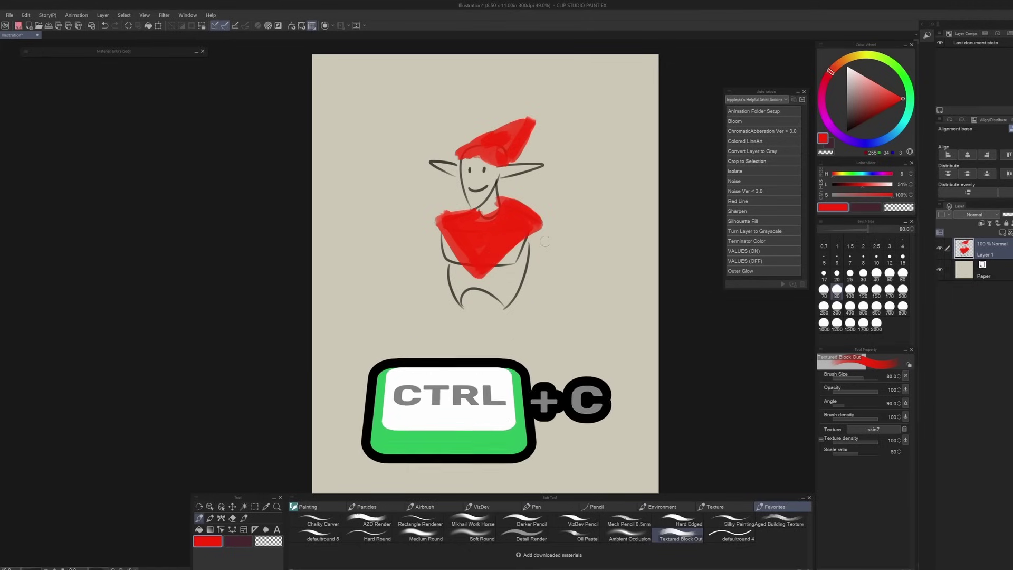
pyautogui.hotkey('ctrl', 'z')
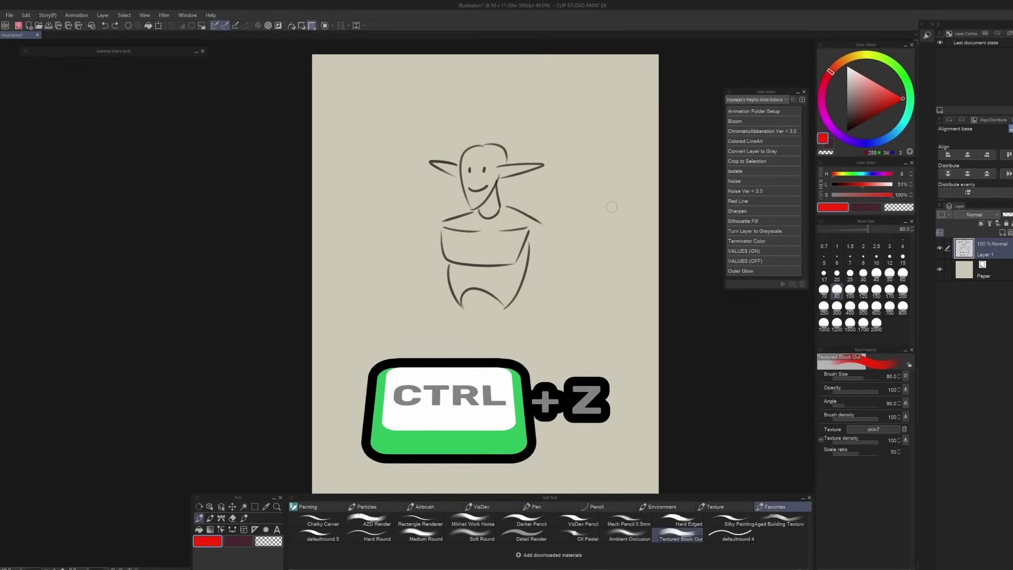
# Step: Paste the copied sketch and shift it diagonally on the canvas with the Move layer tool
pyautogui.hotkey('ctrl', 'v')
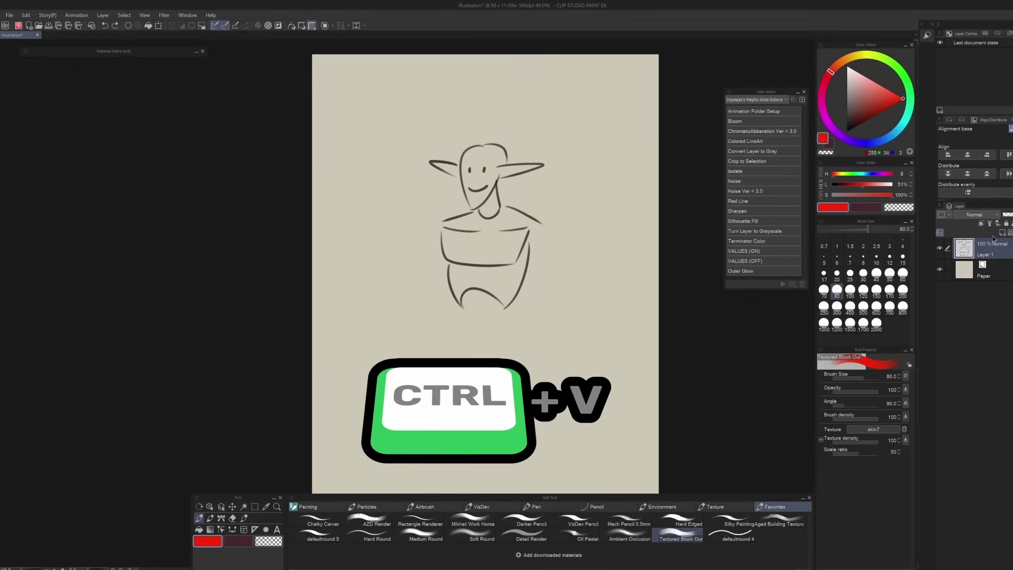
pyautogui.hotkey('ctrl', 'v')
pyautogui.press('k')
pyautogui.moveTo(546, 235)
pyautogui.mouseDown()
pyautogui.moveTo(604, 242)
pyautogui.moveTo(584, 232)
pyautogui.moveTo(580, 204)
pyautogui.mouseUp()
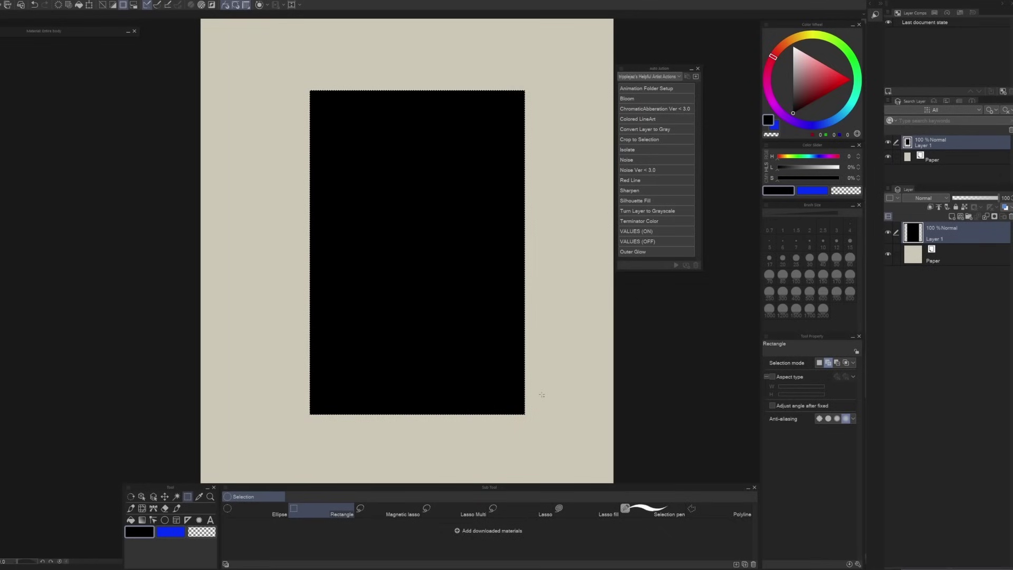
# Step: Clear the selection around the black rectangle and nudge the rectangle slightly sideways with the Move layer tool
pyautogui.hotkey('ctrl', 'd')
pyautogui.press('o')
pyautogui.press('k')
pyautogui.moveTo(474, 335); pyautogui.dragTo(464, 333)
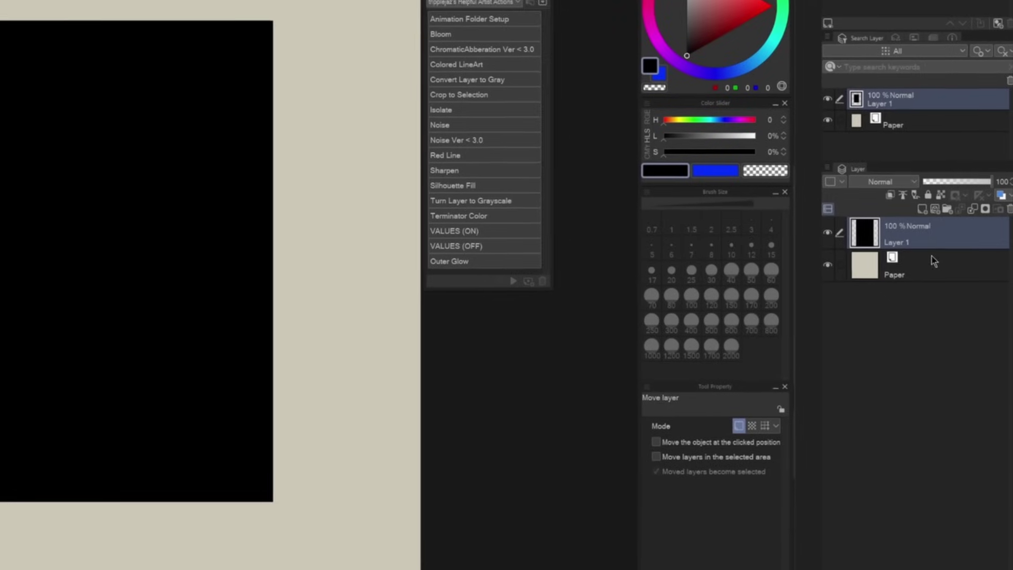
# Step: Put the black rectangle's layer into a new folder and add a new raster layer above that folder
pyautogui.rightClick(890, 239)
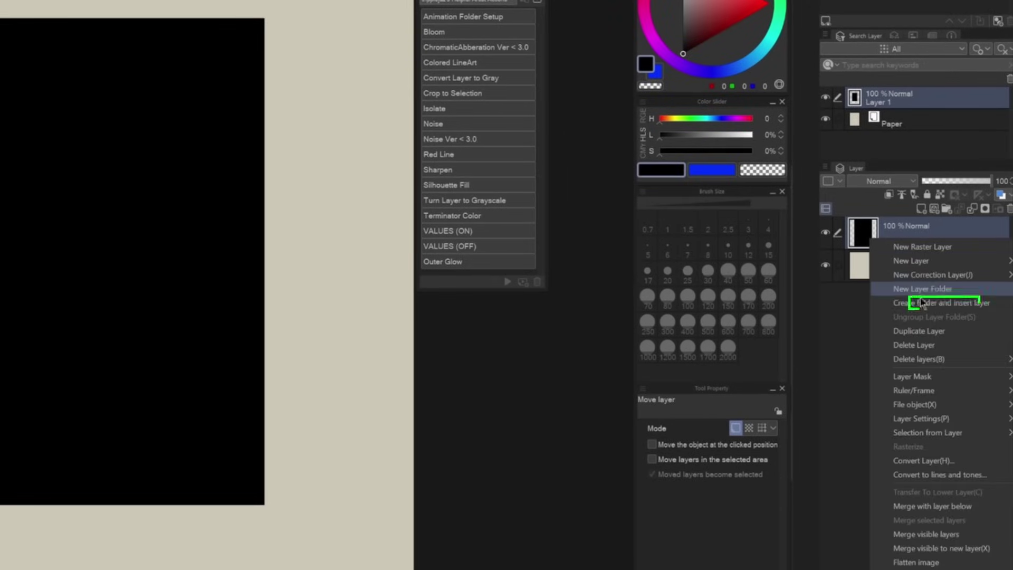
pyautogui.click(924, 303)
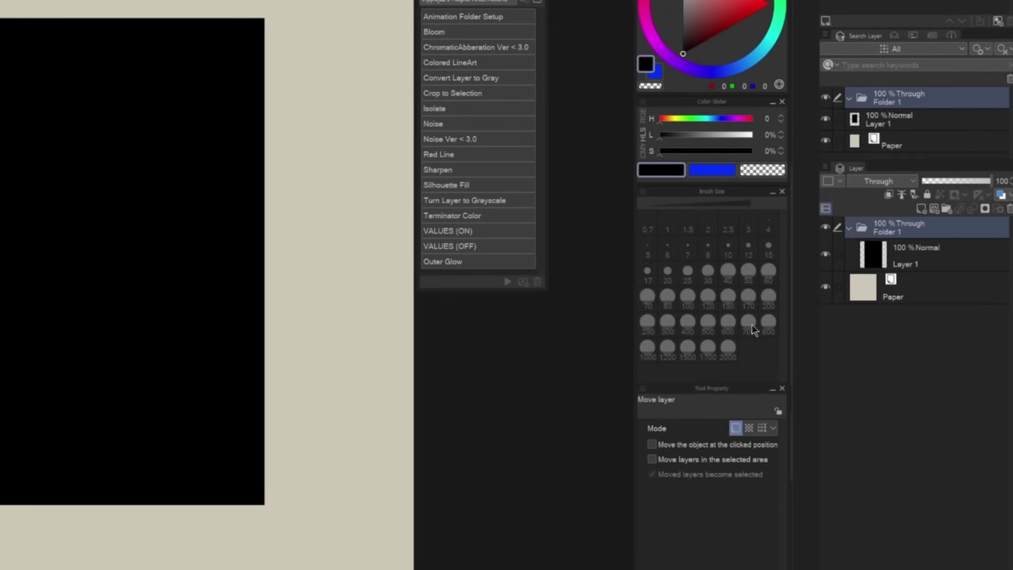
pyautogui.click(922, 209)
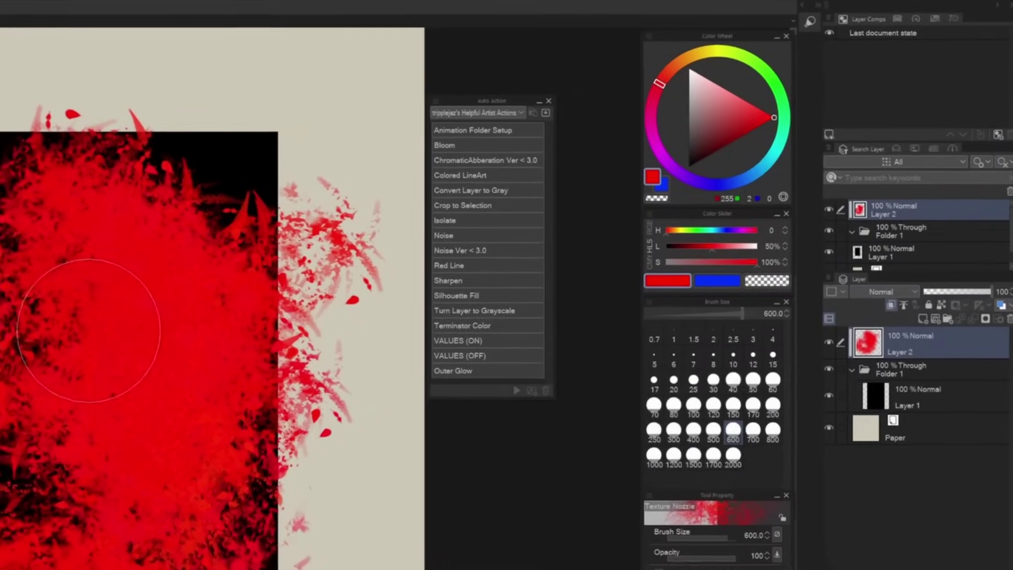
# Step: Change the blending mode of Folder 1 from Through to Normal
pyautogui.click(920, 255)
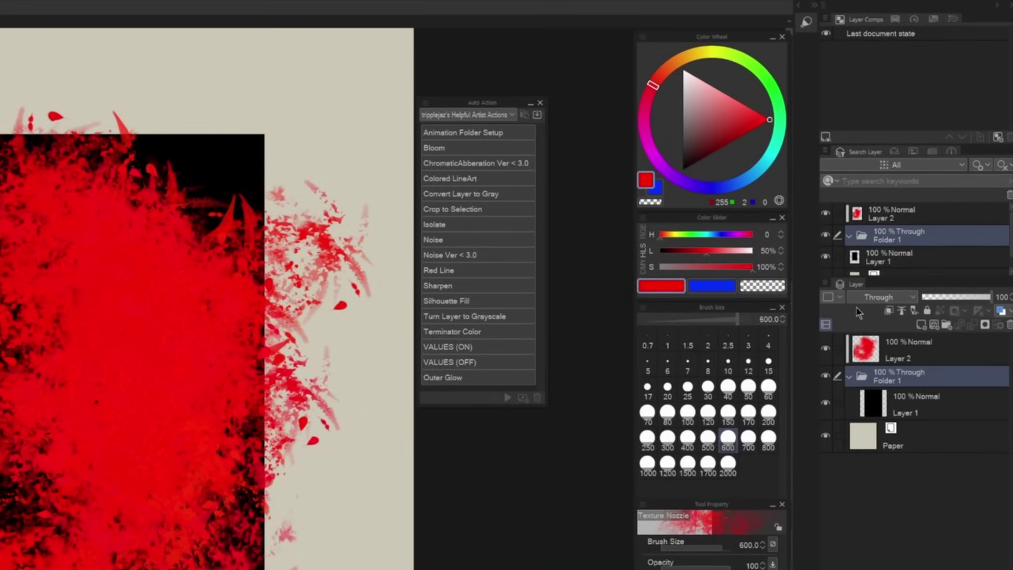
pyautogui.click(878, 297)
pyautogui.click(870, 324)
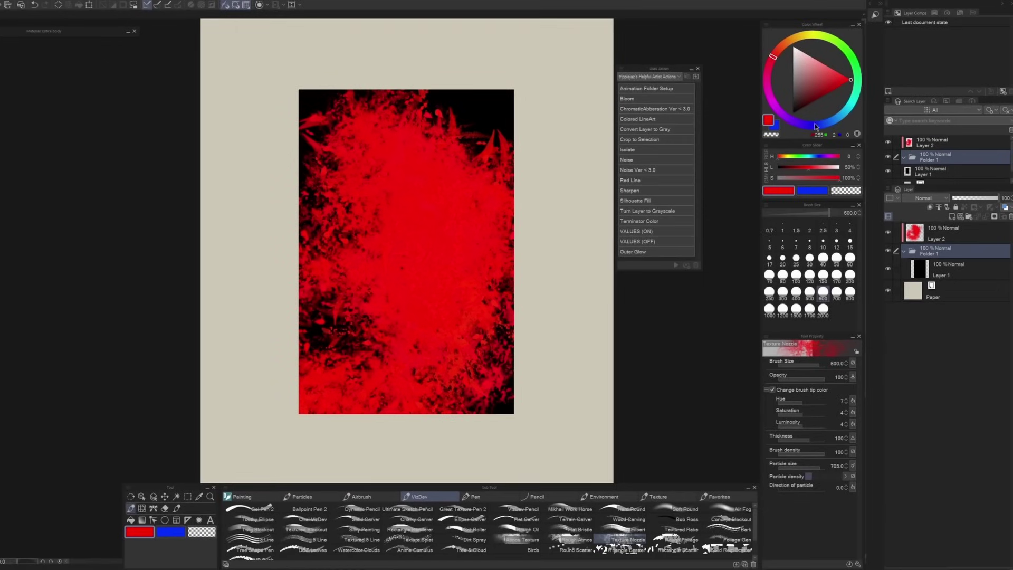
# Step: Switch to the blue colour and paint diagonally across the rectangle with the Texture Nozzle brush
pyautogui.press('x')
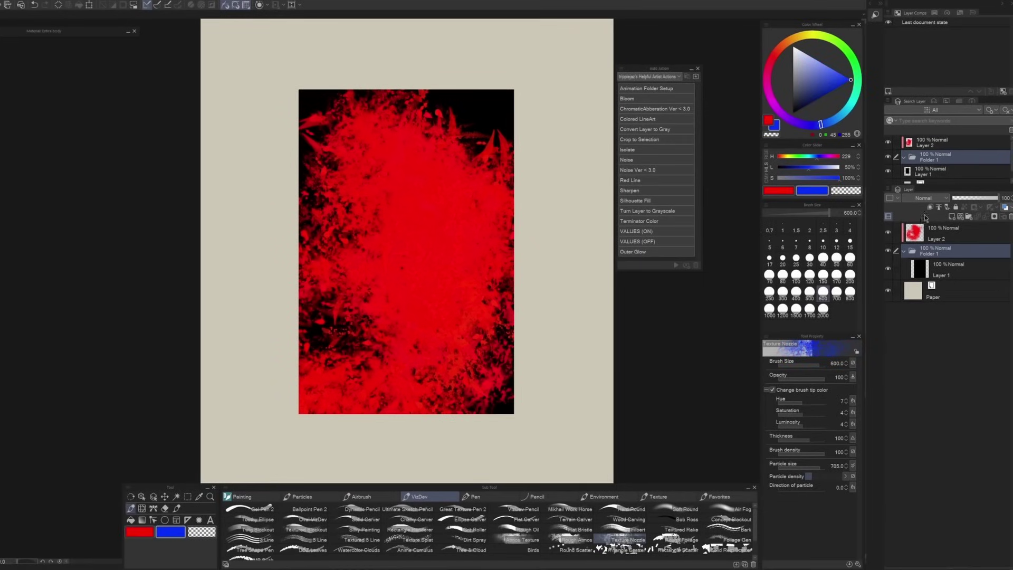
pyautogui.click(911, 278)
pyautogui.moveTo(488, 213)
pyautogui.mouseDown()
pyautogui.moveTo(346, 346)
pyautogui.moveTo(348, 370)
pyautogui.mouseUp()
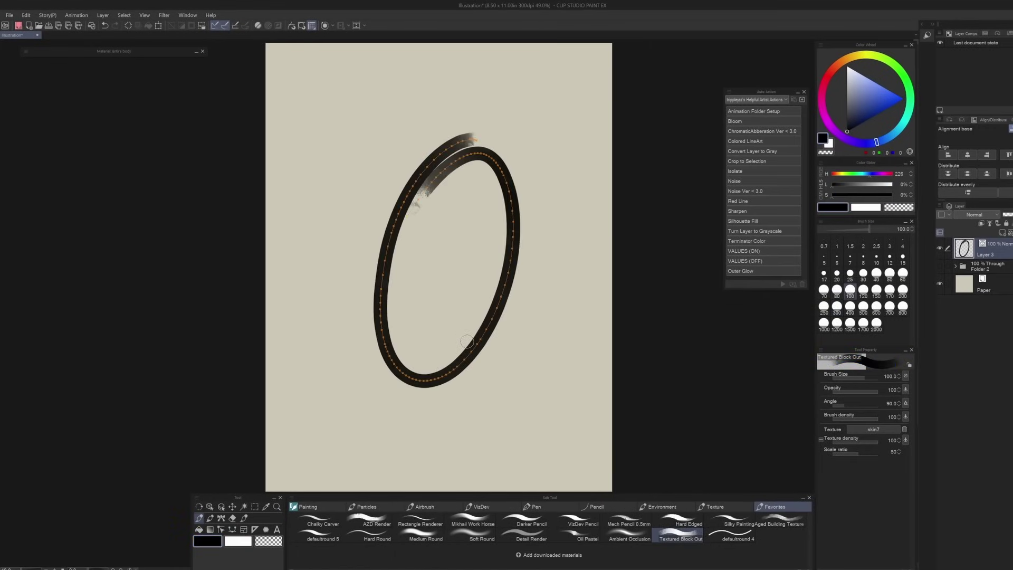
# Step: Toggle the vector path display for the ellipse on Layer 3 off and back on
pyautogui.click(312, 27)
pyautogui.click(312, 27)
pyautogui.click(313, 26)
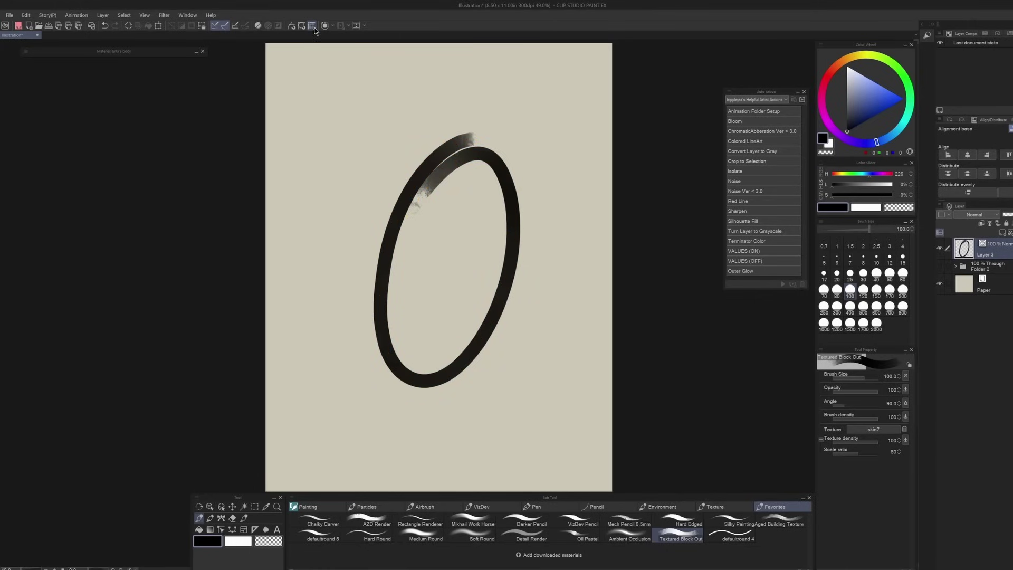
pyautogui.click(313, 28)
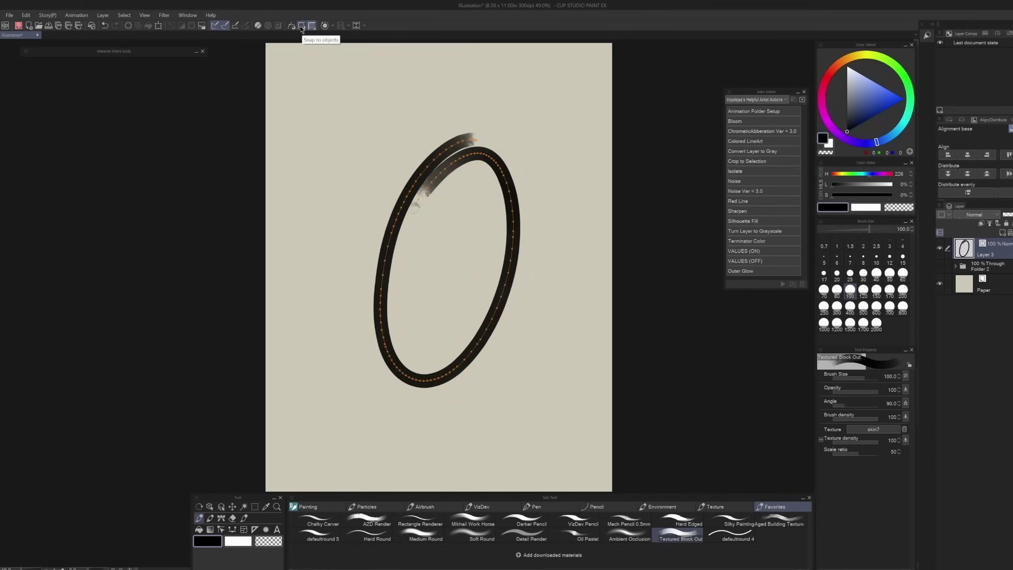
# Step: Toggle Snap to objects and draw another loop over the ellipse on Layer 3
pyautogui.click(301, 26)
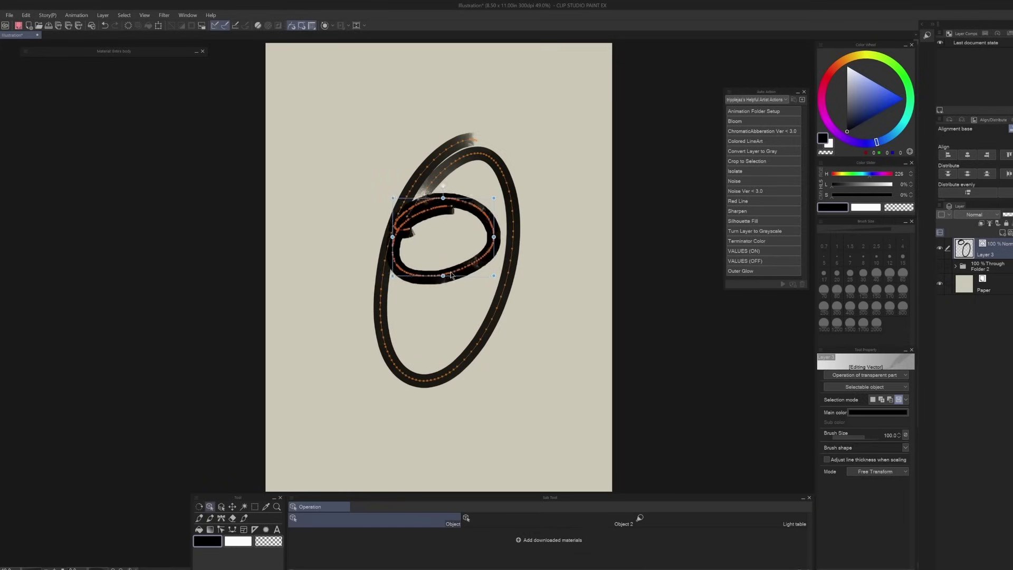
pyautogui.moveTo(452, 273)
pyautogui.mouseDown()
pyautogui.moveTo(460, 253)
pyautogui.moveTo(461, 267)
pyautogui.mouseUp()
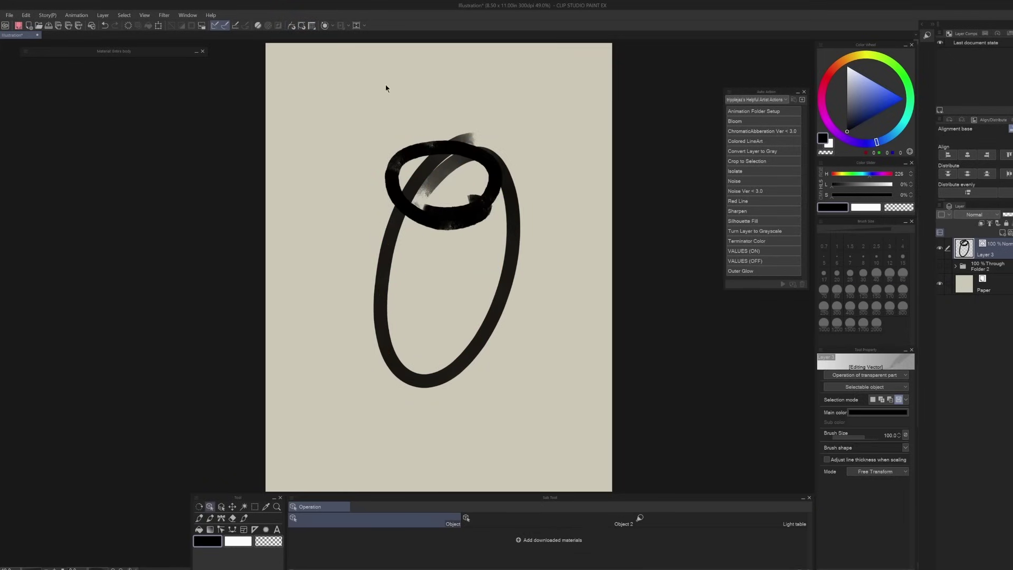
# Step: Rasterize Layer 3 and convert its brightness to opacity
pyautogui.click(258, 26)
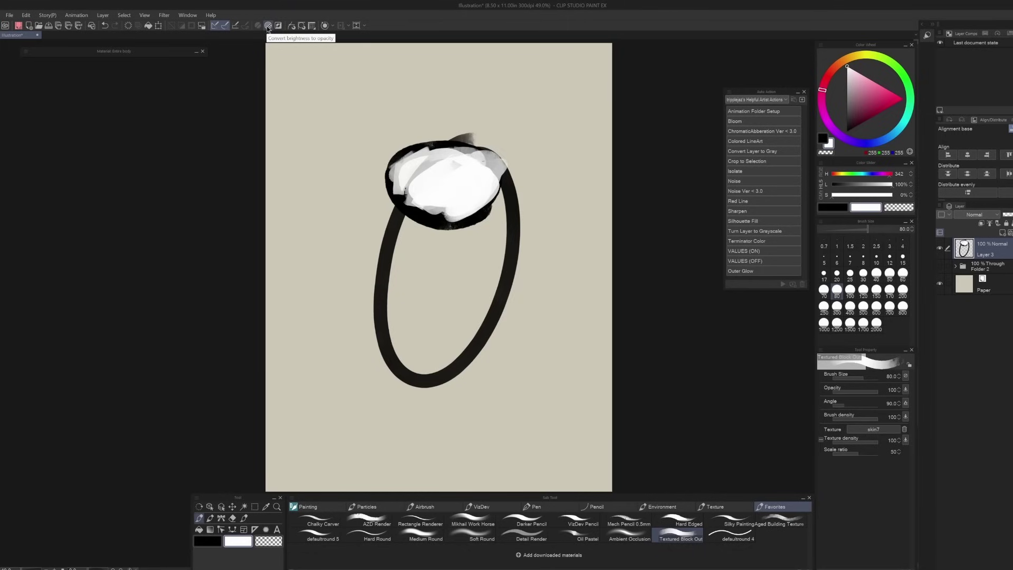
pyautogui.click(268, 27)
pyautogui.click(26, 16)
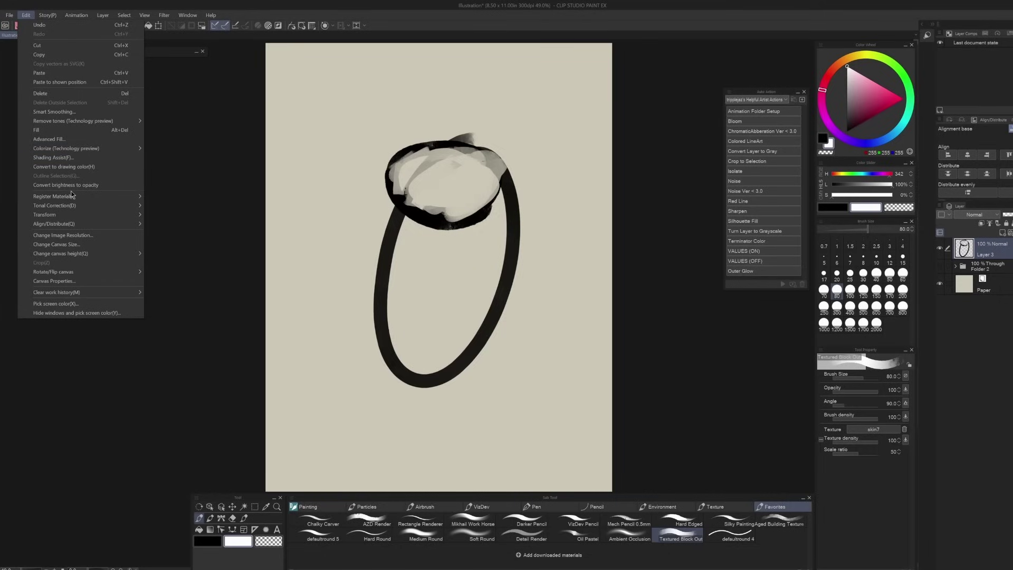
pyautogui.click(91, 186)
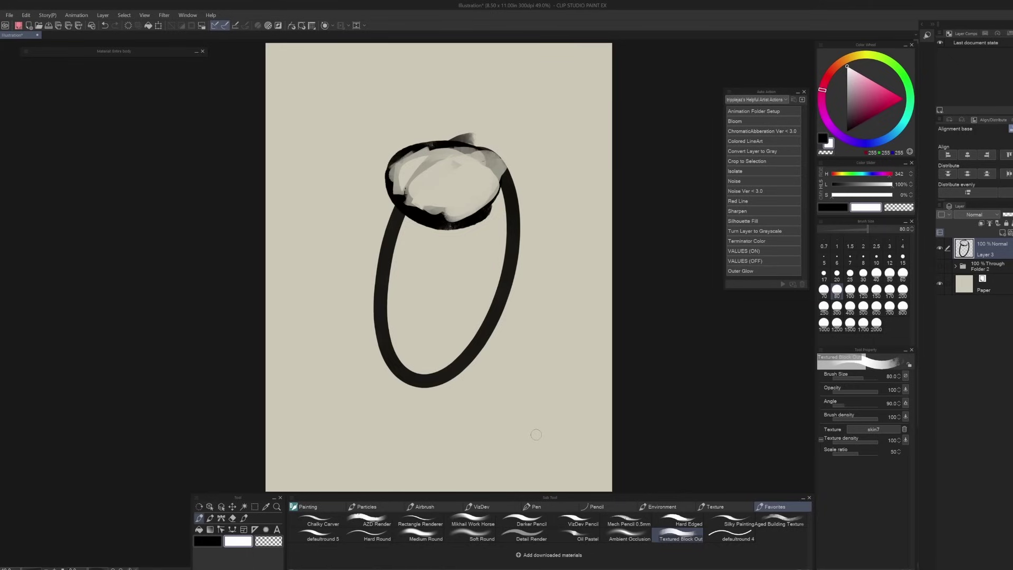
# Step: Try widening the canvas to 14.18 inches with Change Canvas Size
pyautogui.click(357, 25)
pyautogui.moveTo(612, 266); pyautogui.dragTo(695, 267)
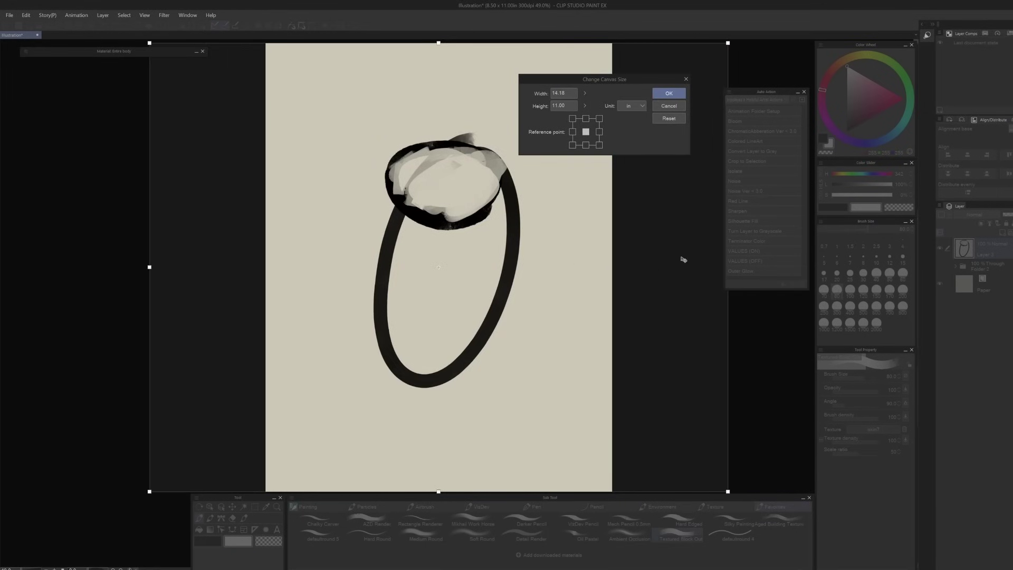
pyautogui.press('Escape')
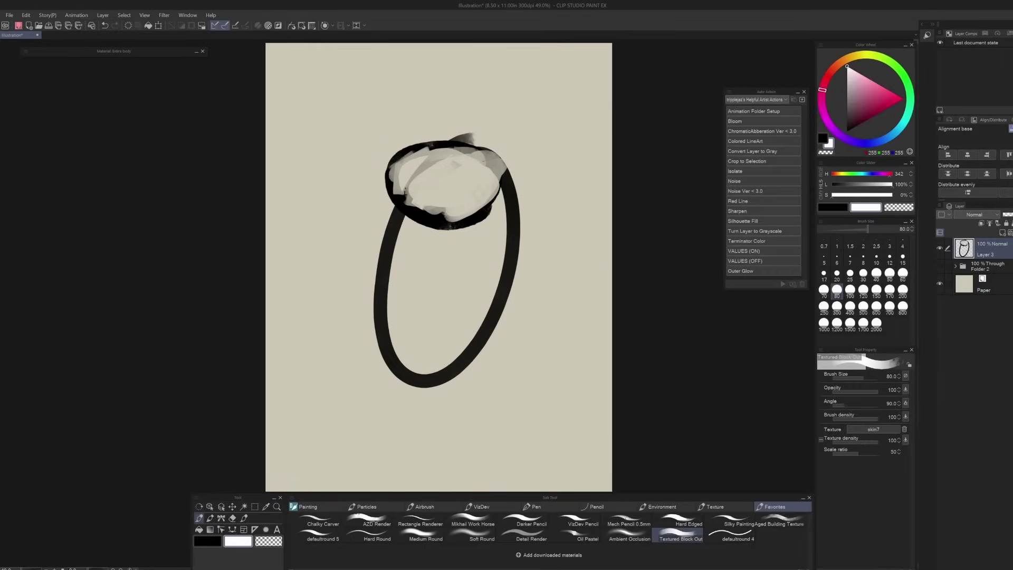
# Step: Make a rectangular selection around most of the drawing and clear it
pyautogui.click(30, 16)
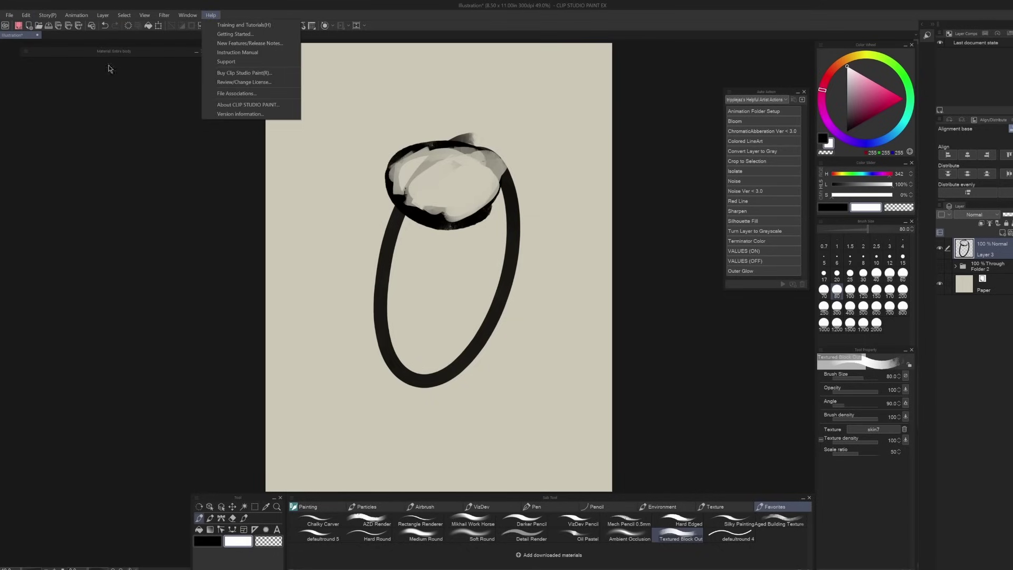
pyautogui.moveTo(341, 140)
pyautogui.mouseDown()
pyautogui.moveTo(558, 367)
pyautogui.moveTo(549, 369)
pyautogui.mouseUp()
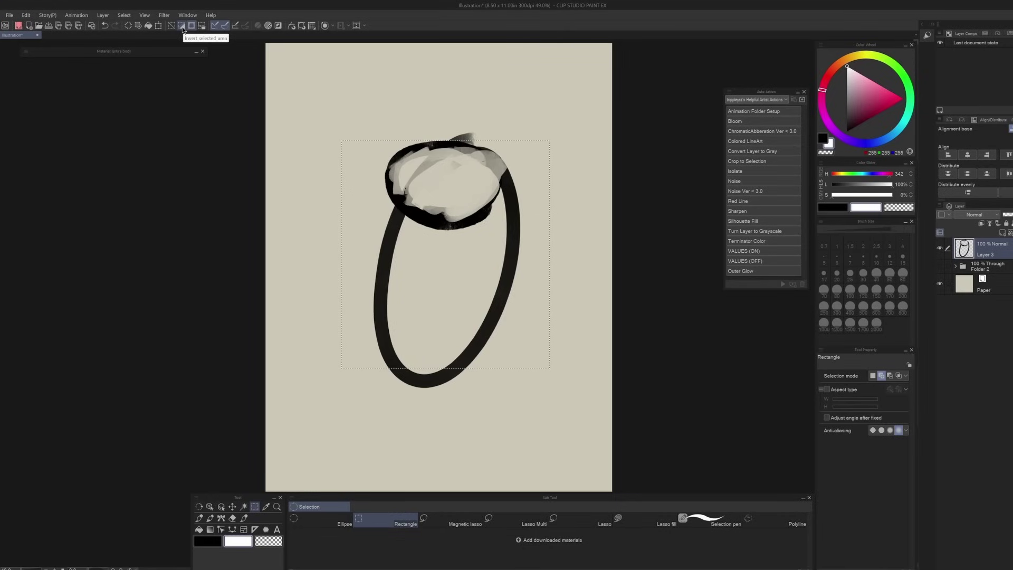
pyautogui.click(175, 26)
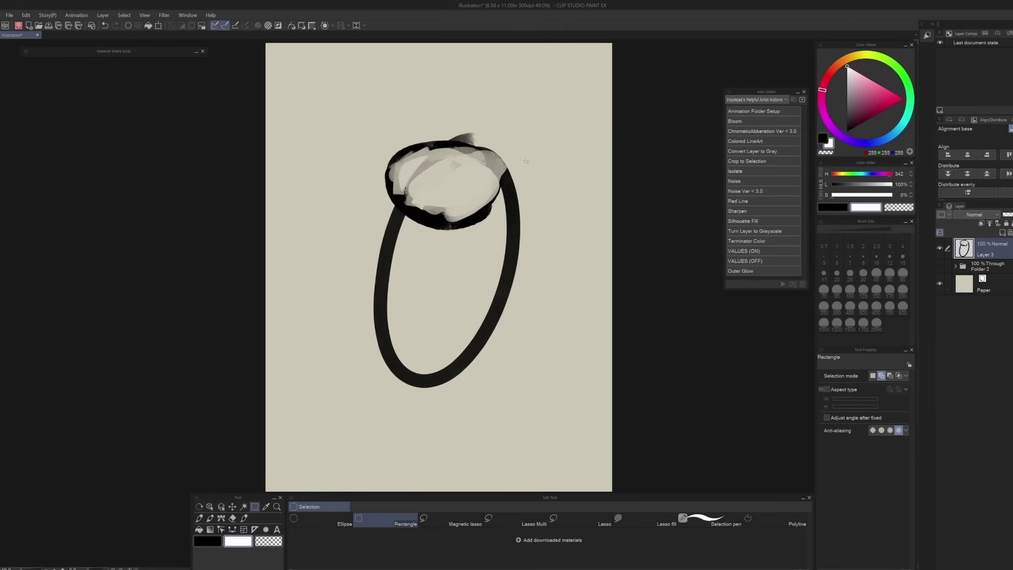
# Step: Invert the colours of Layer 3 back and forth with Reverse Gradient
pyautogui.click(277, 27)
pyautogui.click(277, 26)
pyautogui.click(277, 27)
pyautogui.click(277, 27)
pyautogui.click(277, 26)
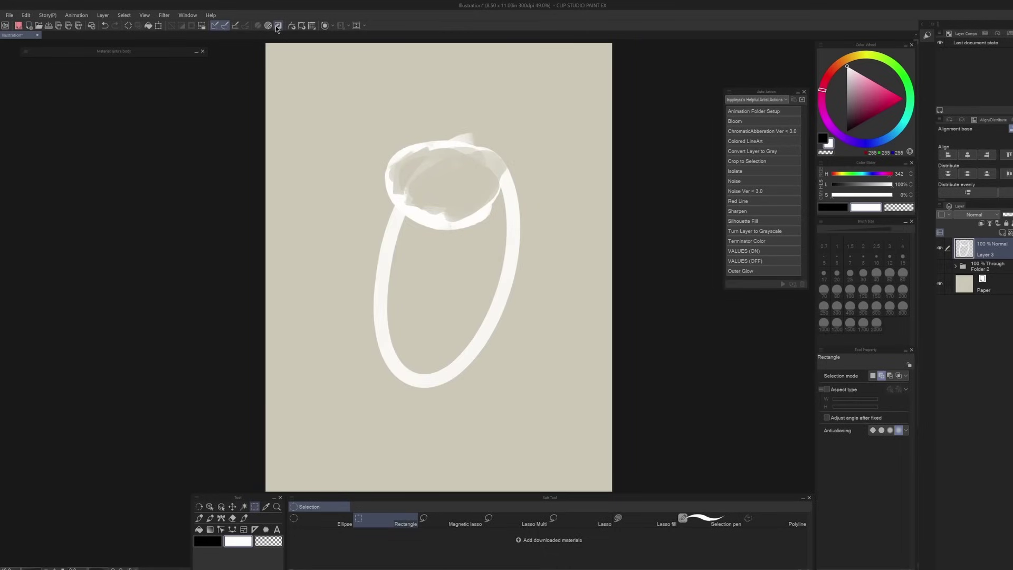
pyautogui.click(277, 27)
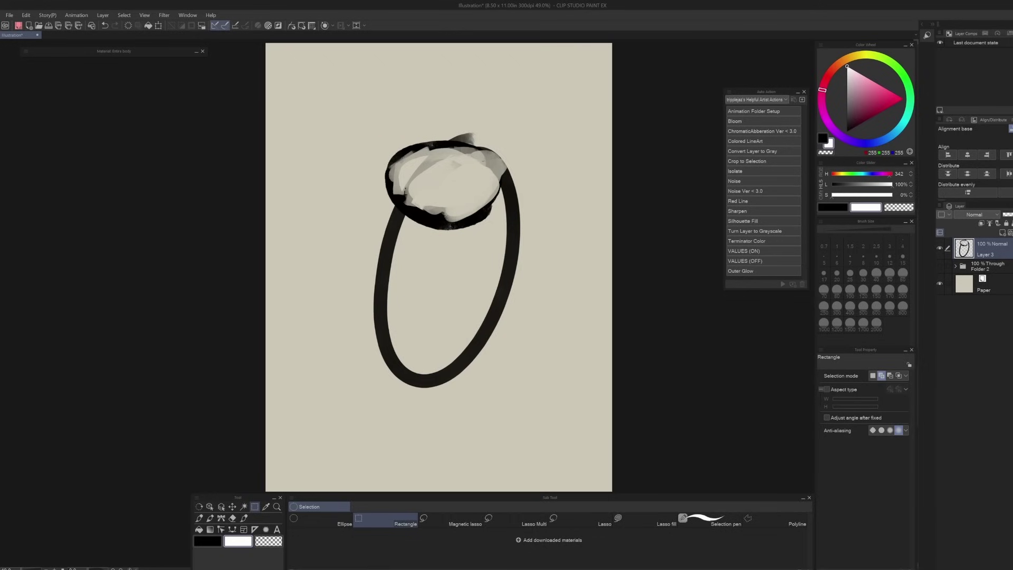
# Step: Add a mask to Layer 3, hide the rectangular area around the upper ring with it, and invert the mask
pyautogui.hotkey('ctrl', 'm')
pyautogui.moveTo(364, 122); pyautogui.dragTo(527, 243)
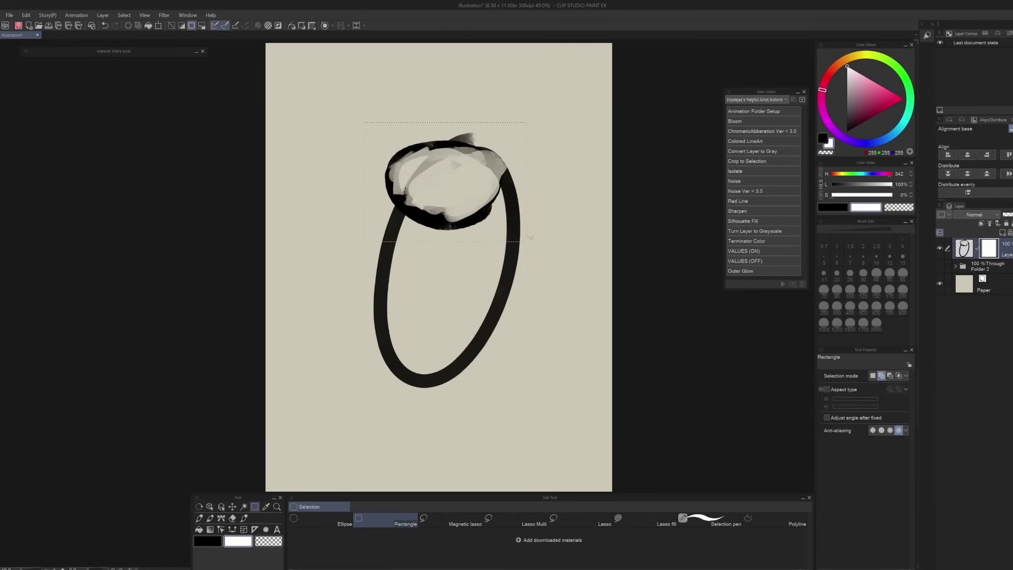
pyautogui.press('x')
pyautogui.press('c')
pyautogui.hotkey('alt', 'Delete')
pyautogui.hotkey('ctrl', 'd')
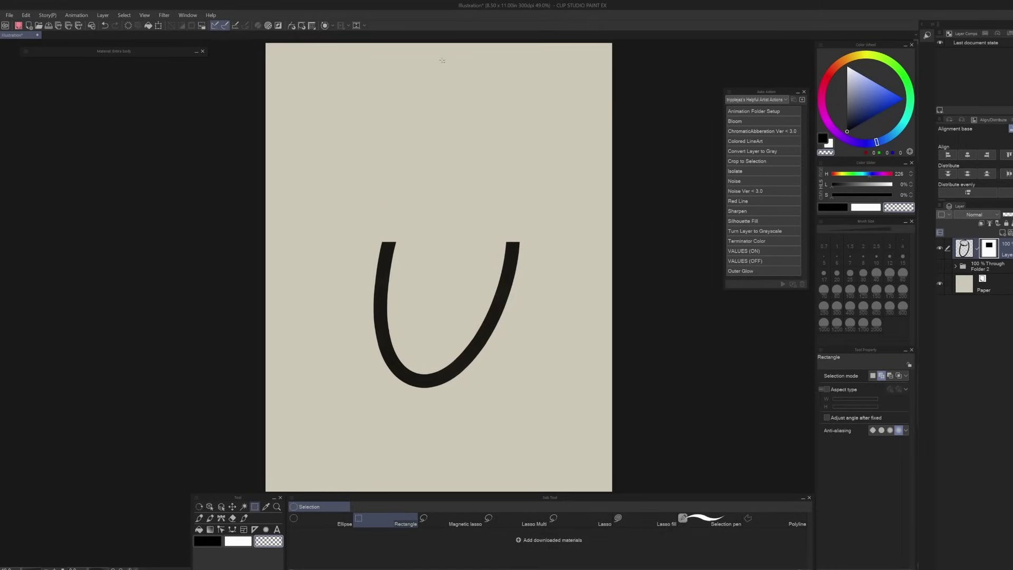
pyautogui.click(279, 28)
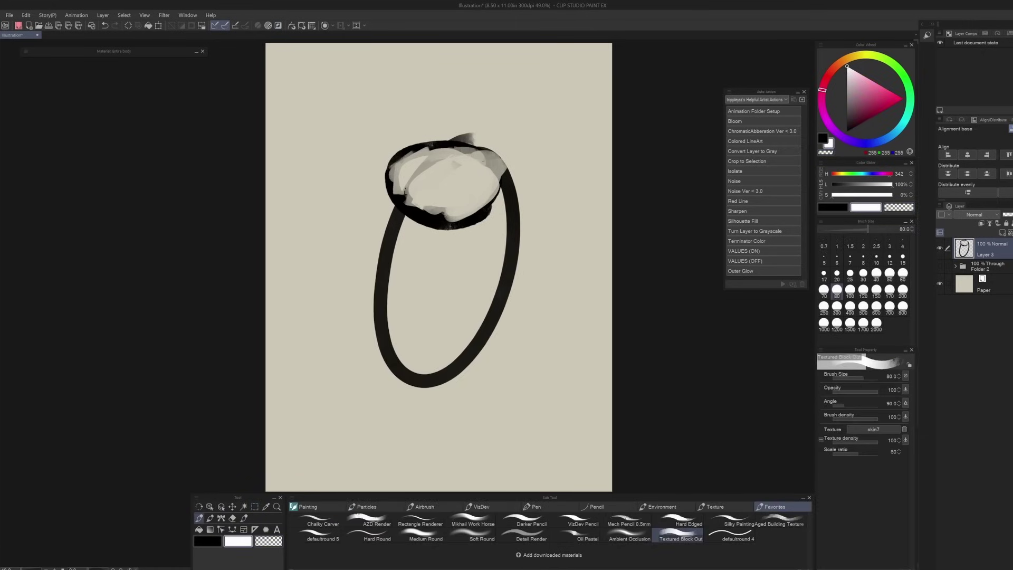
# Step: Open the Command Bar Settings and select an existing icon group on the command bar for editing
pyautogui.click(9, 16)
pyautogui.click(122, 237)
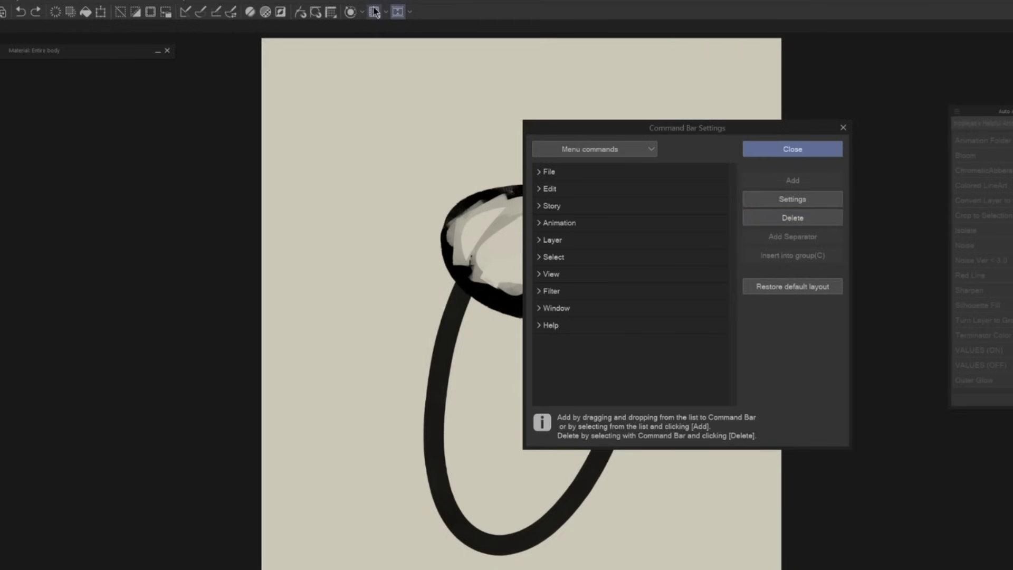
pyautogui.click(374, 12)
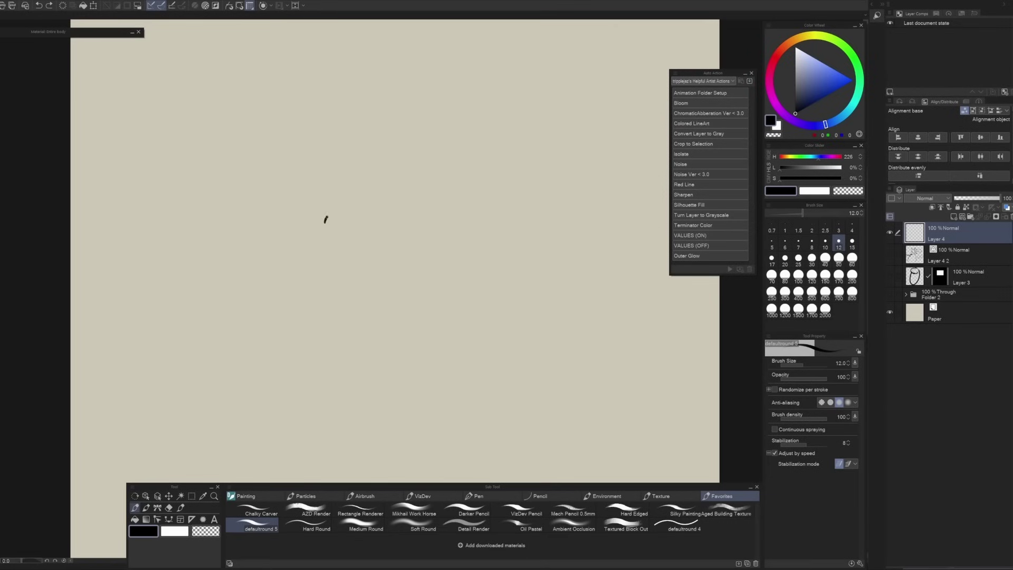
# Step: Draw the ear, inner details and face contour of a spiky-haired cartoon head in black lines
pyautogui.moveTo(325, 221)
pyautogui.mouseDown()
pyautogui.moveTo(473, 160)
pyautogui.moveTo(501, 195)
pyautogui.moveTo(503, 241)
pyautogui.moveTo(407, 304)
pyautogui.moveTo(303, 198)
pyautogui.moveTo(302, 249)
pyautogui.mouseUp()
pyautogui.moveTo(369, 221)
pyautogui.mouseDown()
pyautogui.moveTo(409, 240)
pyautogui.moveTo(365, 226)
pyautogui.mouseUp()
pyautogui.moveTo(301, 243)
pyautogui.mouseDown()
pyautogui.moveTo(322, 238)
pyautogui.moveTo(351, 282)
pyautogui.moveTo(403, 252)
pyautogui.moveTo(387, 291)
pyautogui.moveTo(373, 259)
pyautogui.mouseUp()
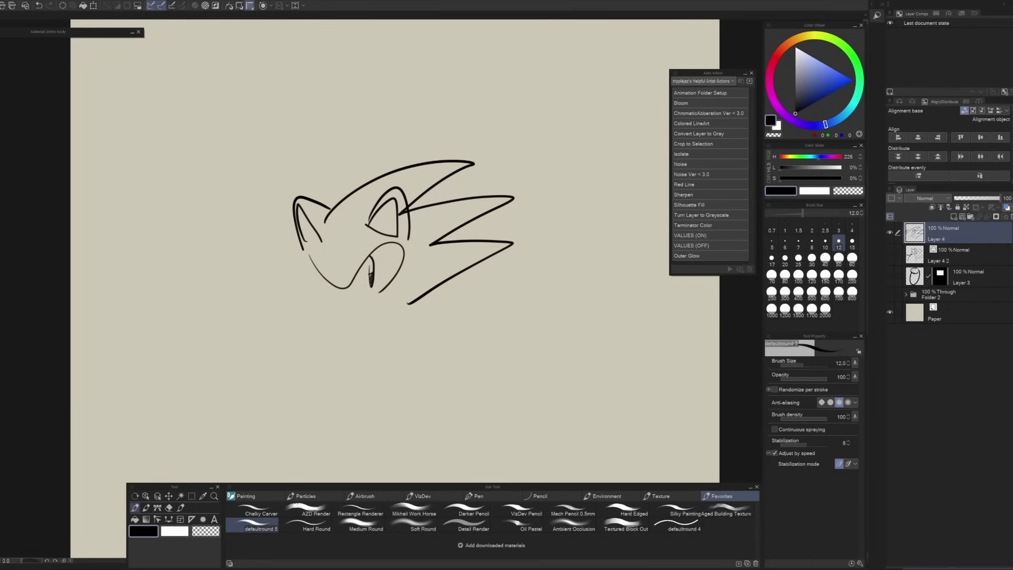
# Step: Finish the cartoon head's lower face in black lines and convert Layer 4 from a raster layer to a vector layer
pyautogui.moveTo(315, 303)
pyautogui.mouseDown()
pyautogui.moveTo(360, 302)
pyautogui.moveTo(395, 279)
pyautogui.moveTo(346, 315)
pyautogui.mouseUp()
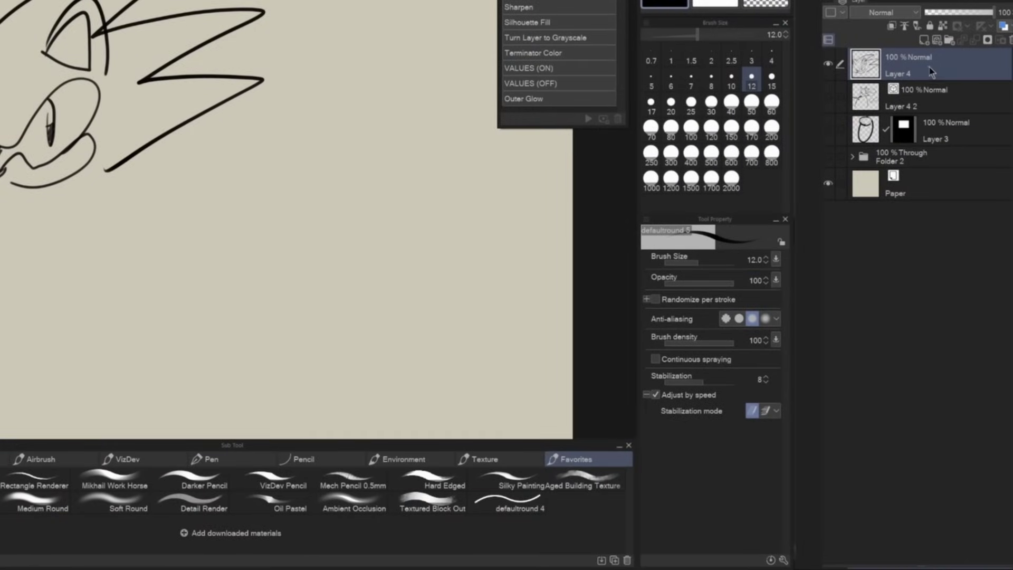
pyautogui.rightClick(949, 59)
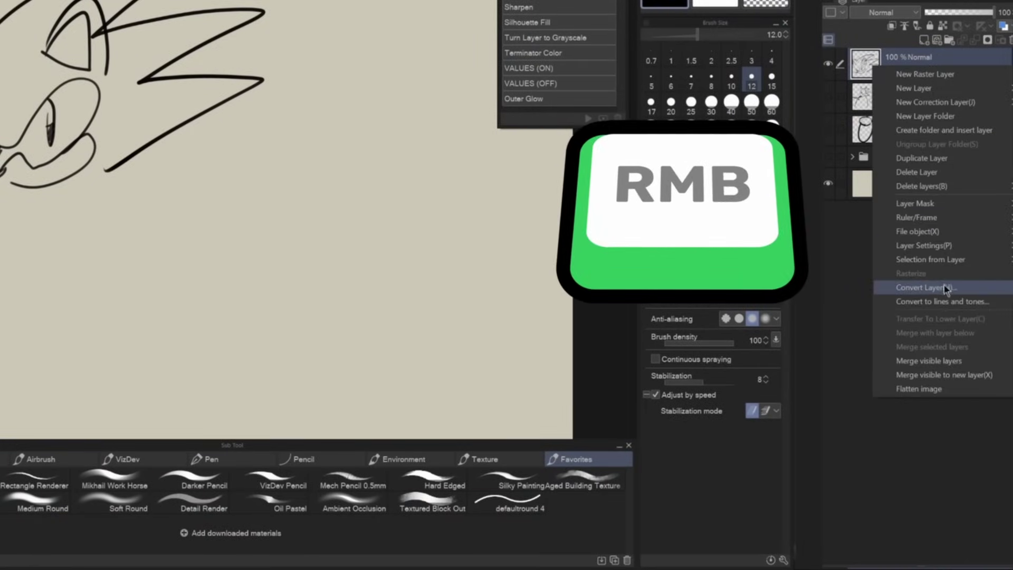
pyautogui.click(918, 287)
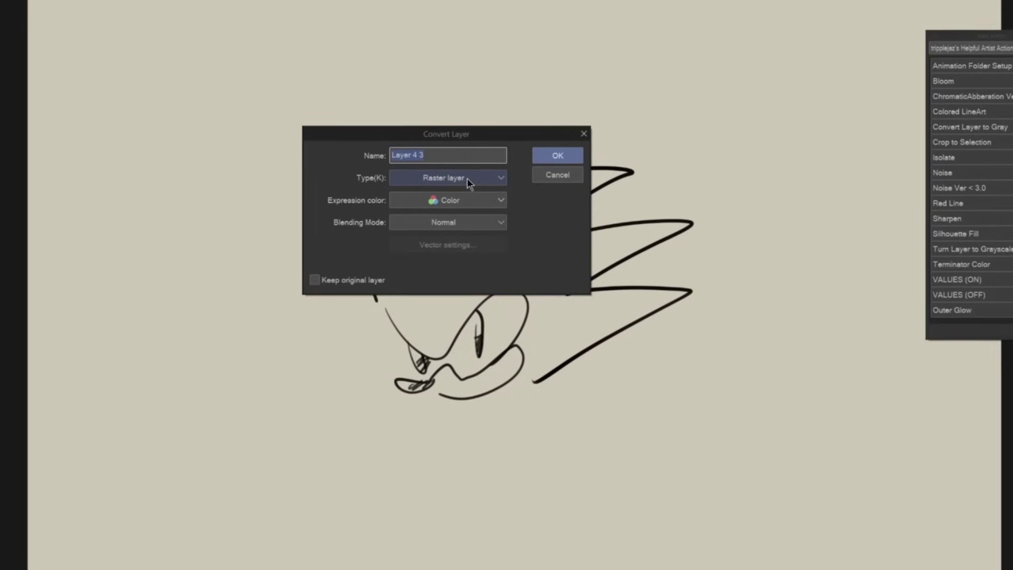
pyautogui.click(469, 183)
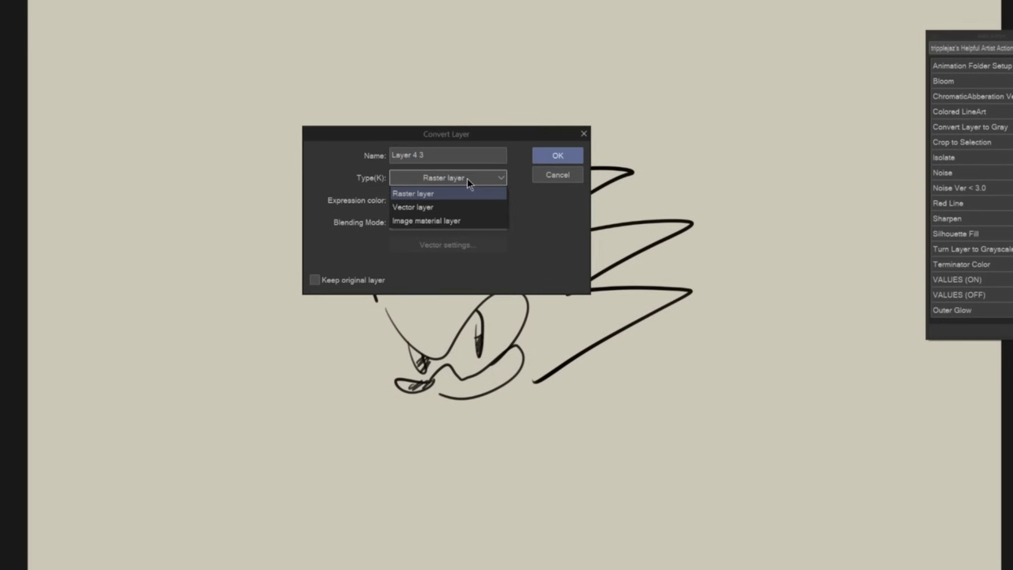
pyautogui.click(412, 206)
pyautogui.click(558, 155)
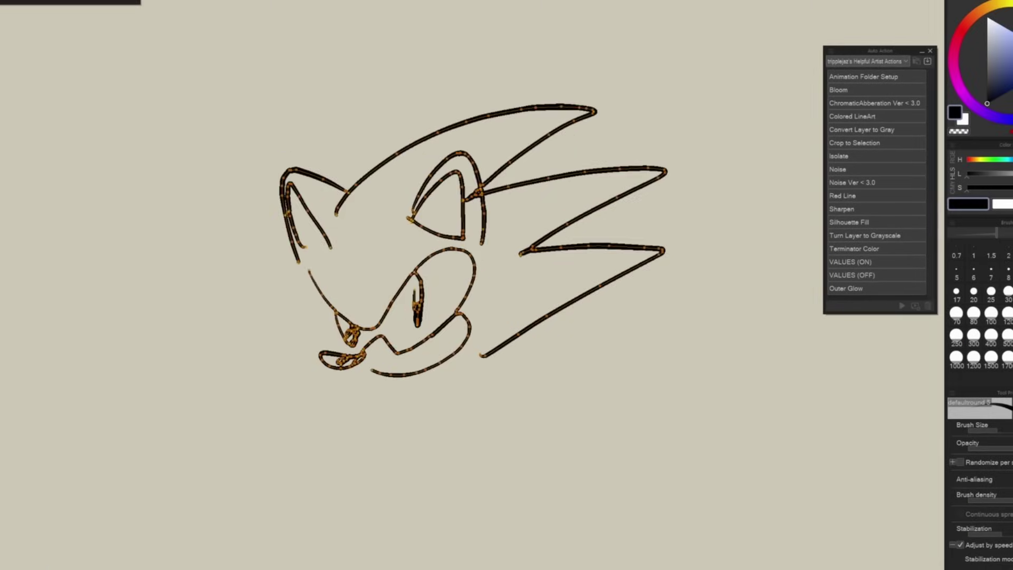
# Step: Try moving the vector lines of the spikes and head top individually away from the head with the Object tool
pyautogui.scroll(3, 420, 313)
pyautogui.scroll(-4, 442, 348)
pyautogui.press('o')
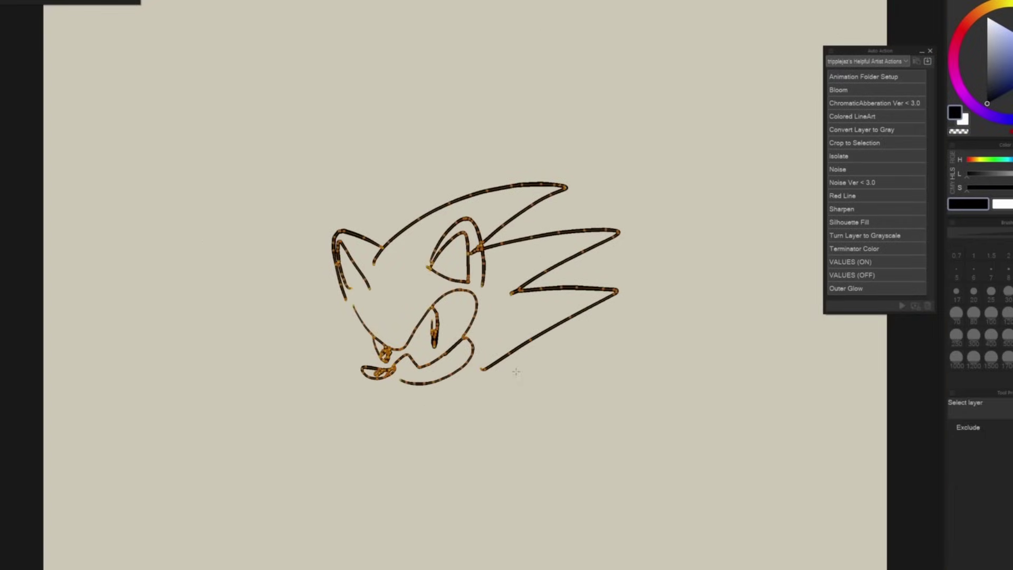
pyautogui.moveTo(520, 371); pyautogui.dragTo(559, 399)
pyautogui.keyDown('shift'); pyautogui.click(507, 243); pyautogui.keyUp('shift')
pyautogui.moveTo(508, 243); pyautogui.dragTo(633, 297)
pyautogui.keyDown('shift'); pyautogui.click(522, 211); pyautogui.keyUp('shift')
pyautogui.click(496, 199)
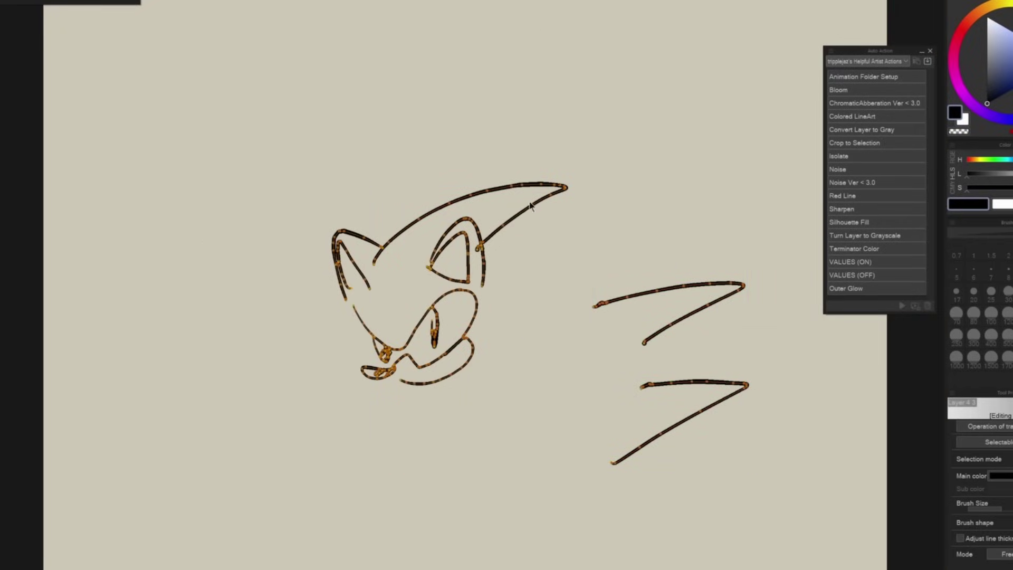
pyautogui.moveTo(525, 216); pyautogui.dragTo(496, 118)
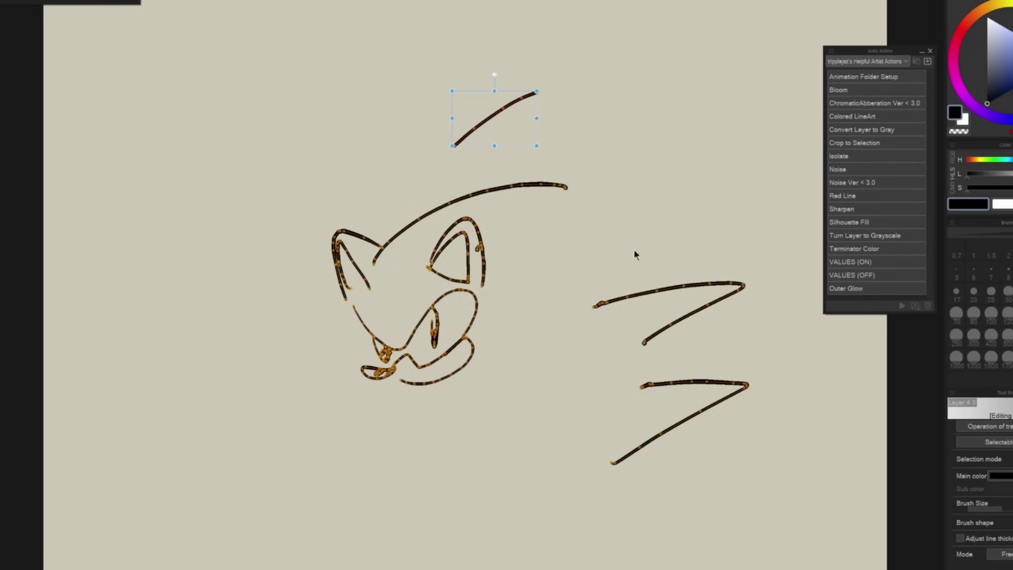
pyautogui.moveTo(451, 207); pyautogui.dragTo(383, 143)
pyautogui.moveTo(635, 297); pyautogui.dragTo(484, 192)
pyautogui.moveTo(595, 328); pyautogui.dragTo(675, 398)
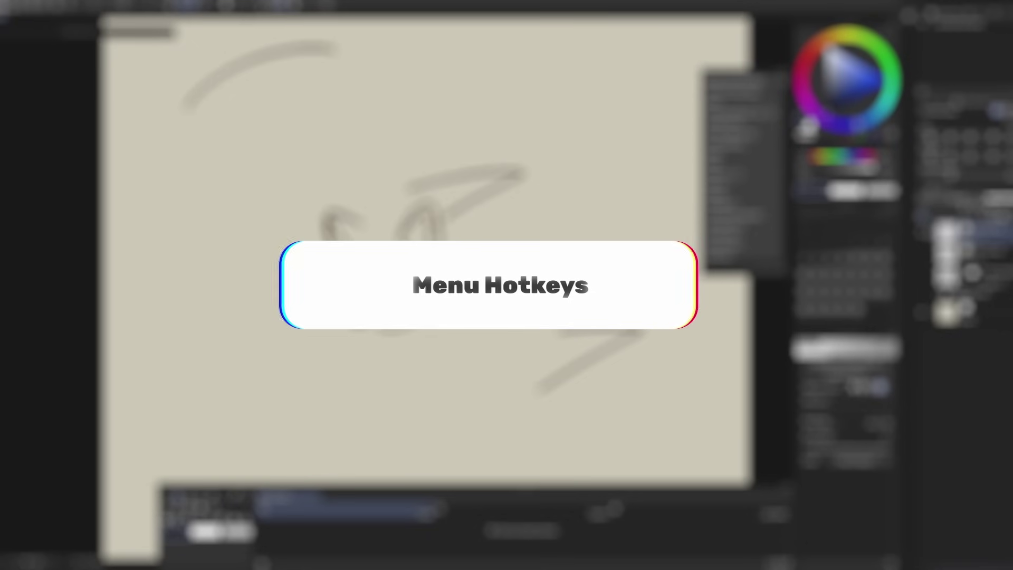
pyautogui.hotkey('alt', 'w')
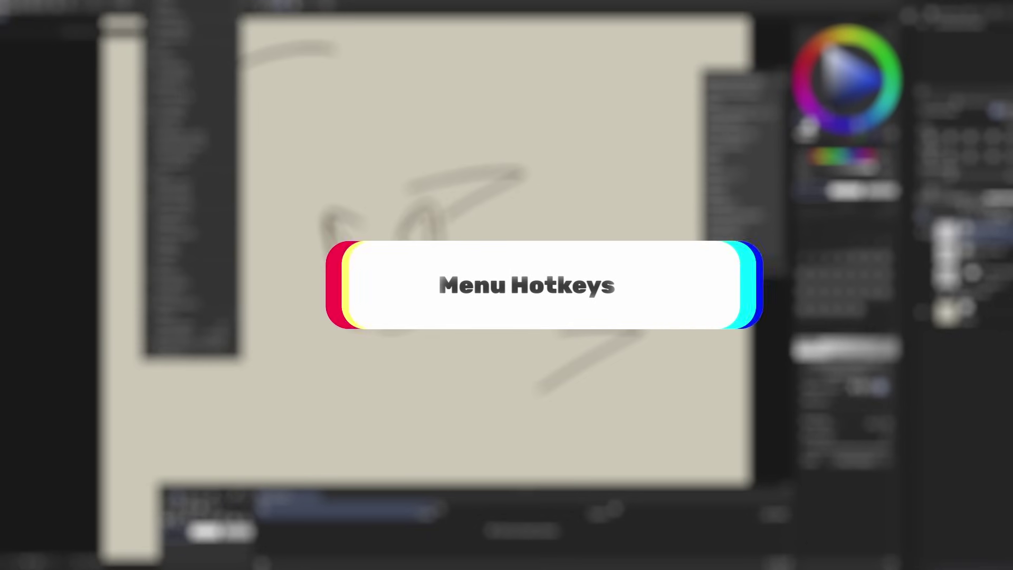
pyautogui.click(923, 191)
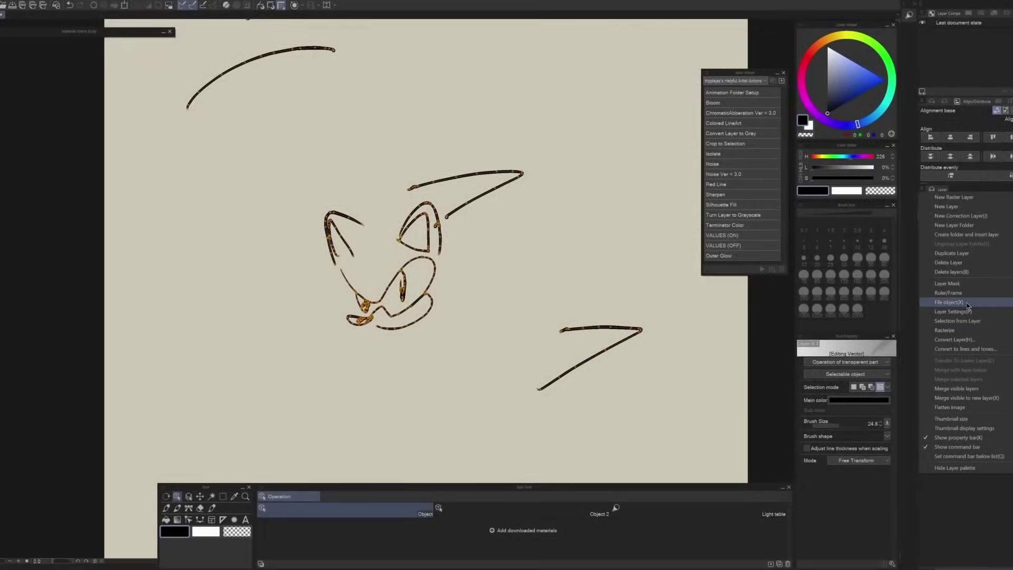
pyautogui.moveTo(967, 305)
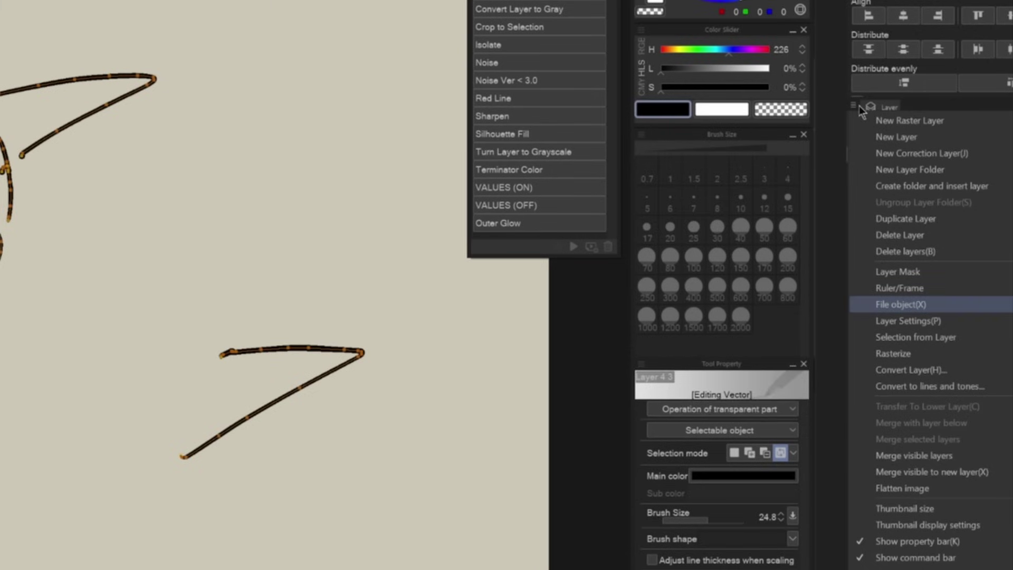
pyautogui.press('p')
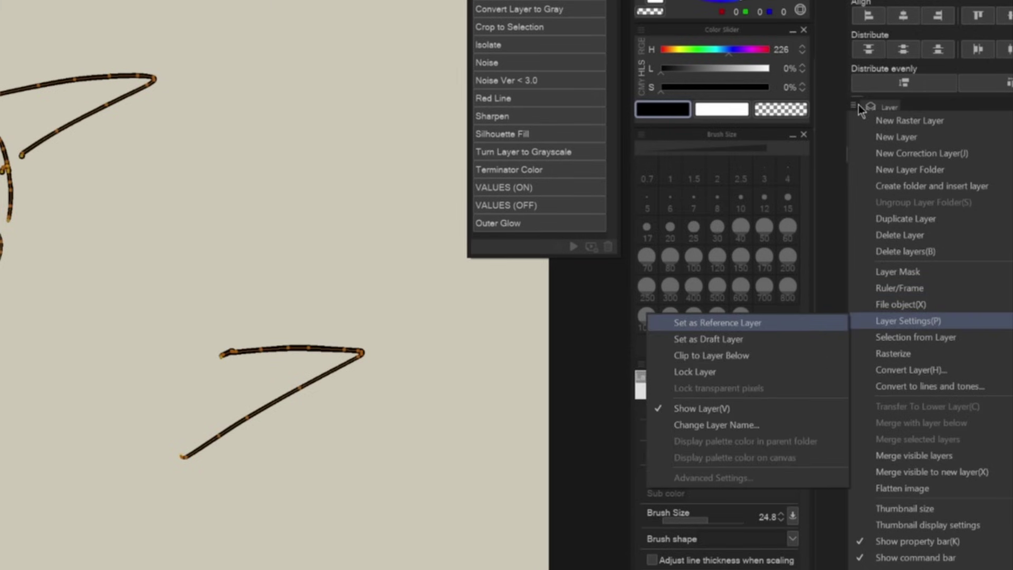
pyautogui.press('Escape')
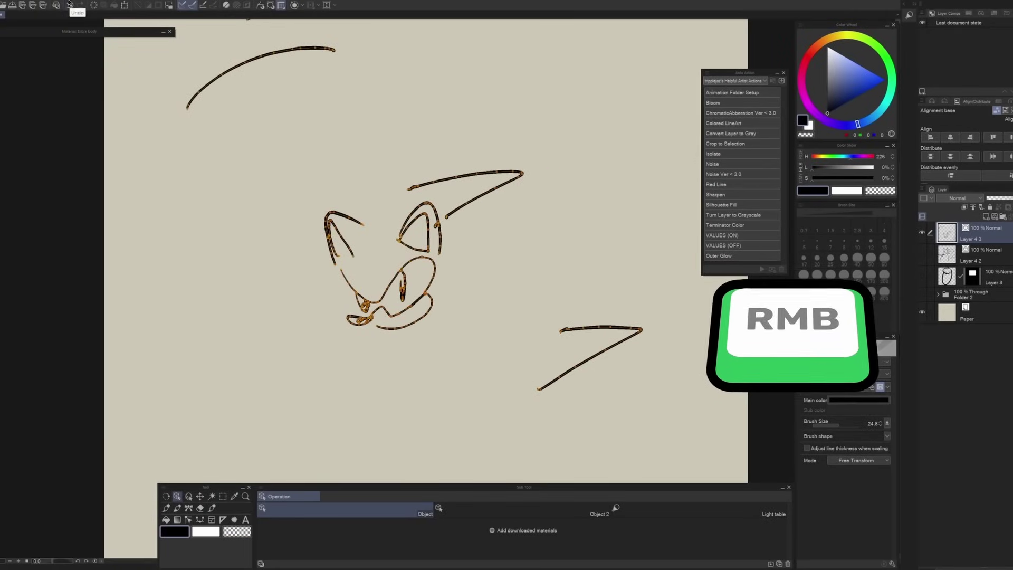
pyautogui.rightClick(62, 2)
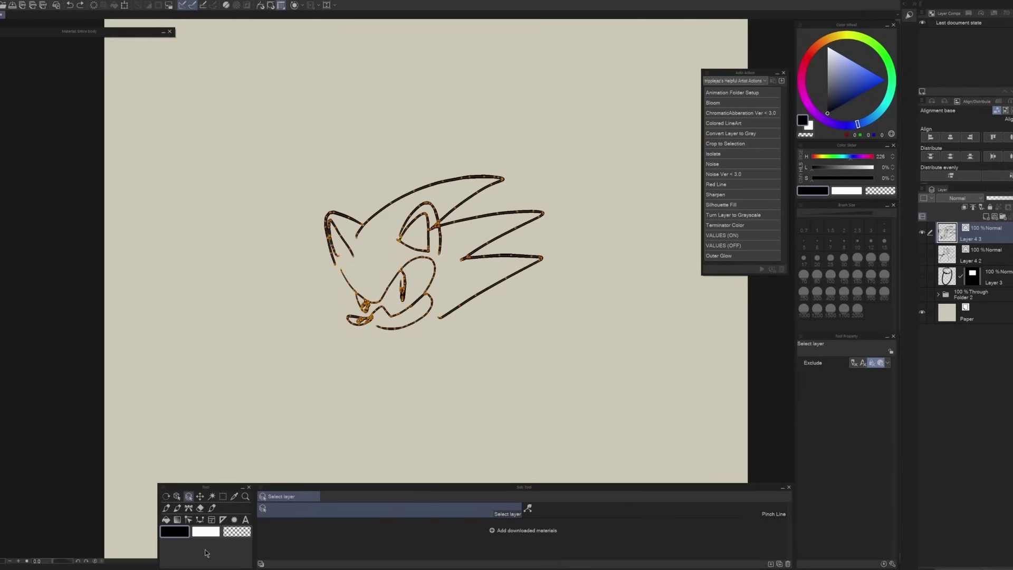
# Step: Select a rectangular area around the cartoon head and crop the canvas to it, about 4.58 x 2.91 in
pyautogui.click(223, 497)
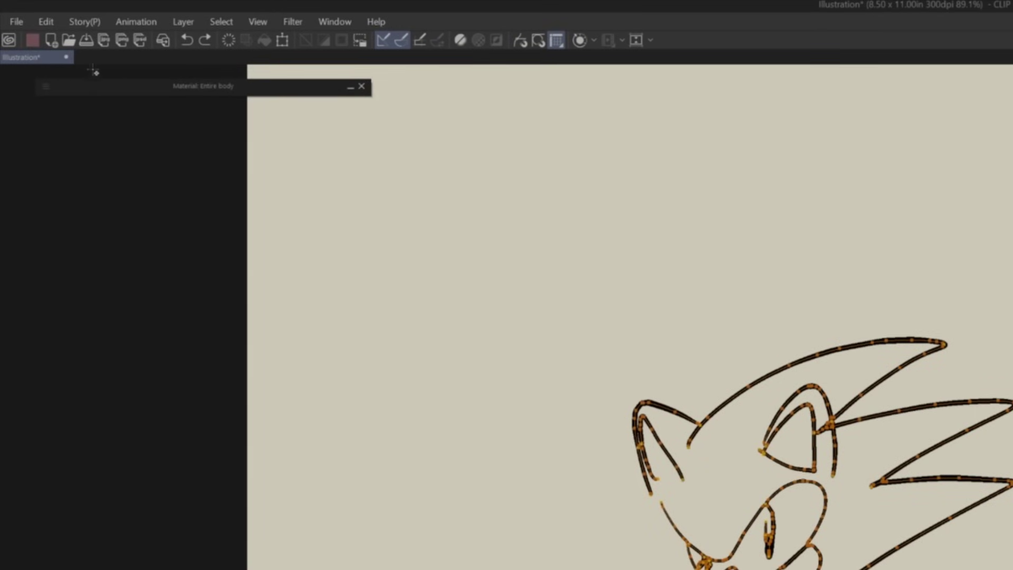
pyautogui.click(46, 22)
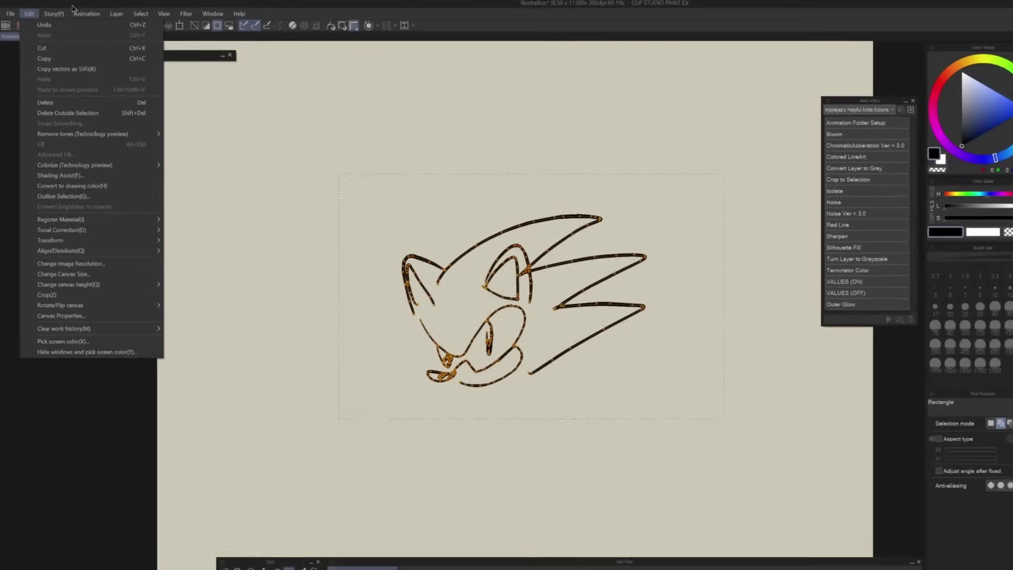
pyautogui.click(119, 13)
pyautogui.click(45, 24)
pyautogui.click(45, 25)
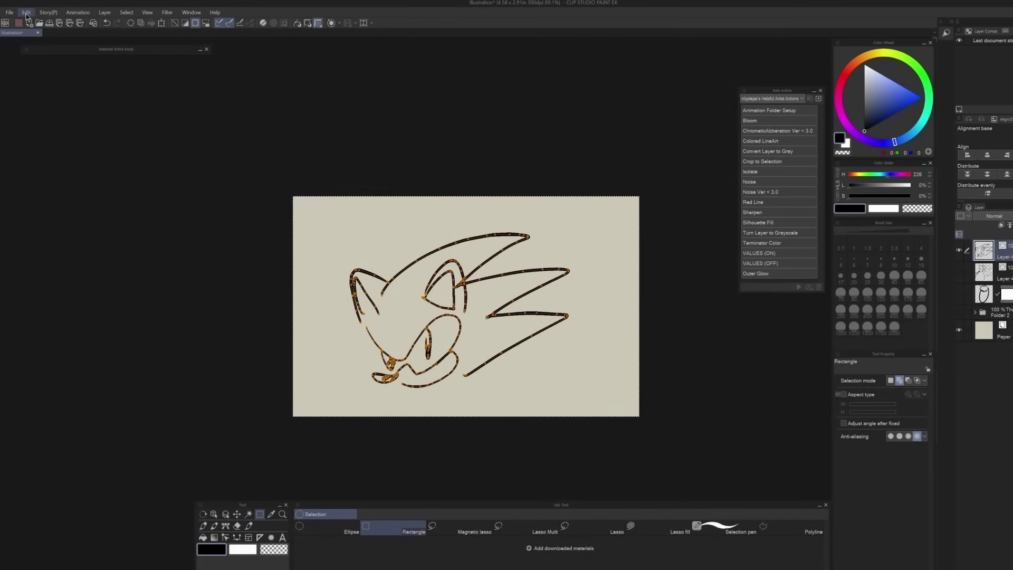
pyautogui.click(26, 13)
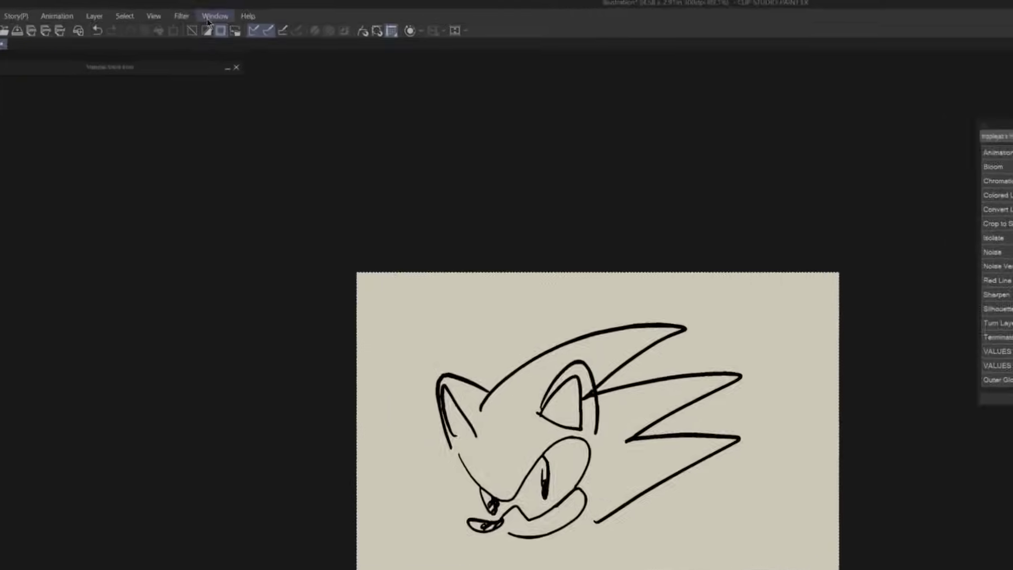
# Step: Show the Search Layer palette and search the layers for "REF"
pyautogui.click(155, 11)
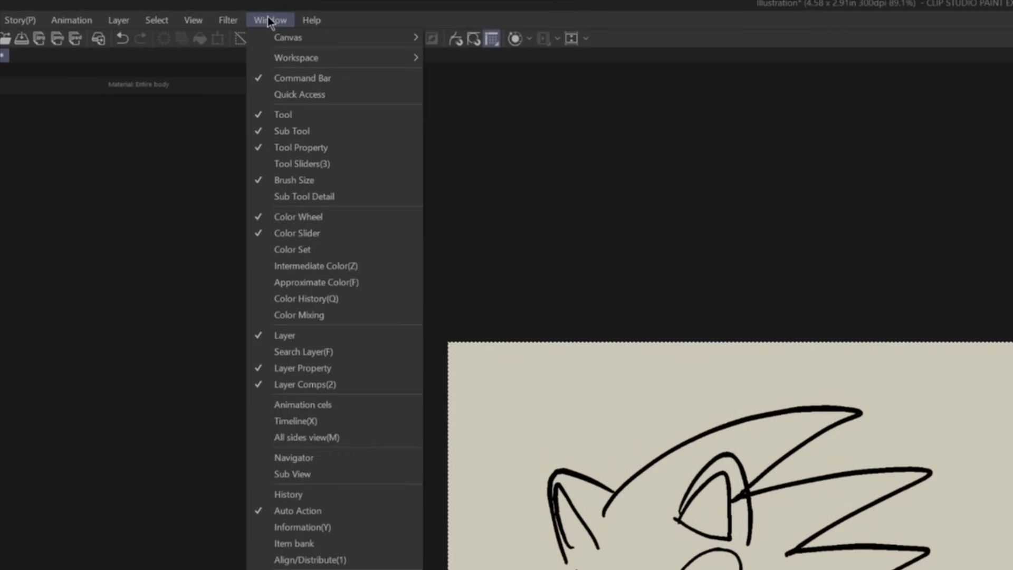
pyautogui.press('f')
pyautogui.press('f')
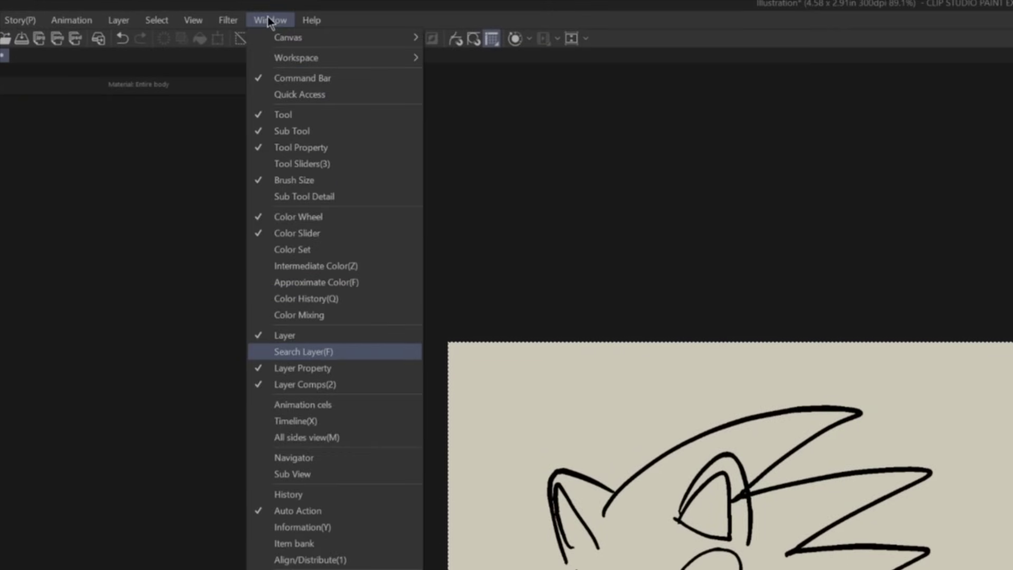
pyautogui.press('Return')
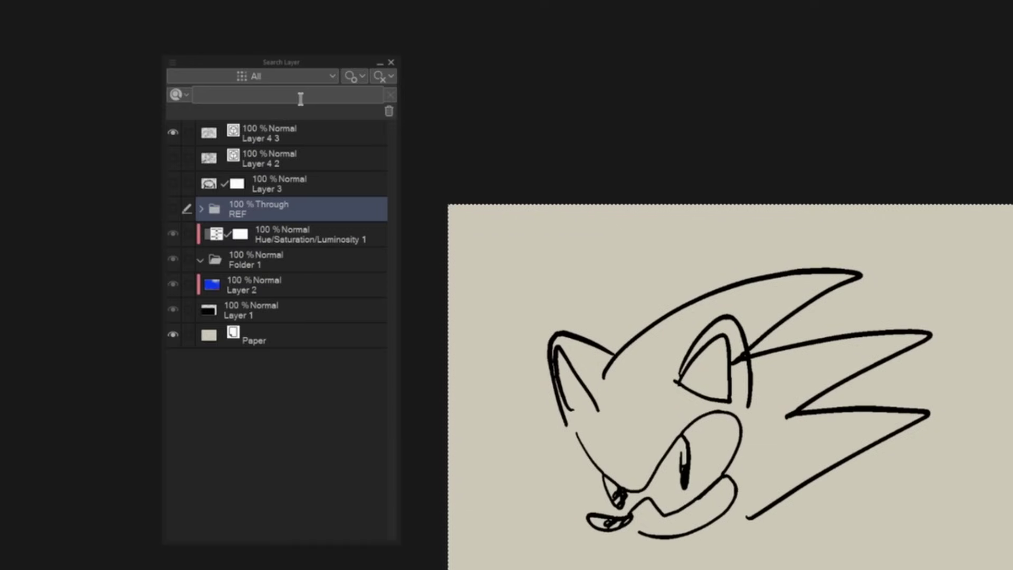
pyautogui.write('REF')
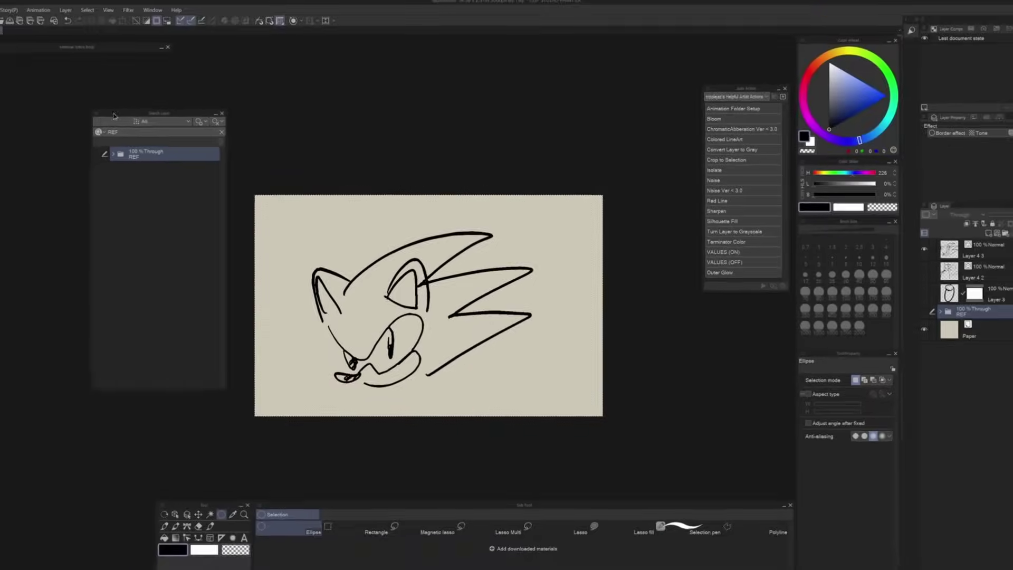
# Step: Dock the Search Layer palette above the Layer palette and toggle the REF folder's visibility from the search list
pyautogui.moveTo(280, 61); pyautogui.dragTo(948, 125)
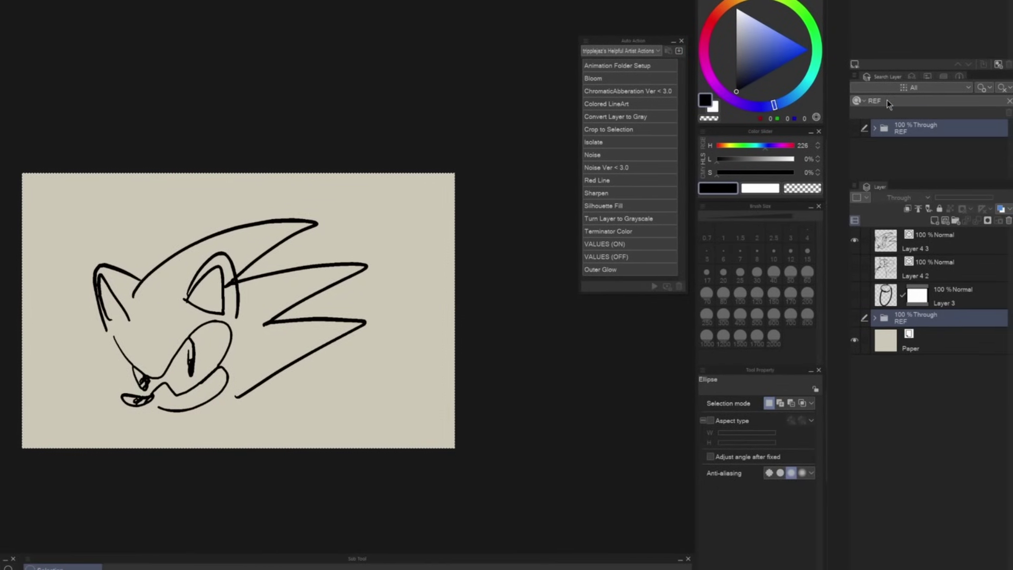
pyautogui.click(855, 130)
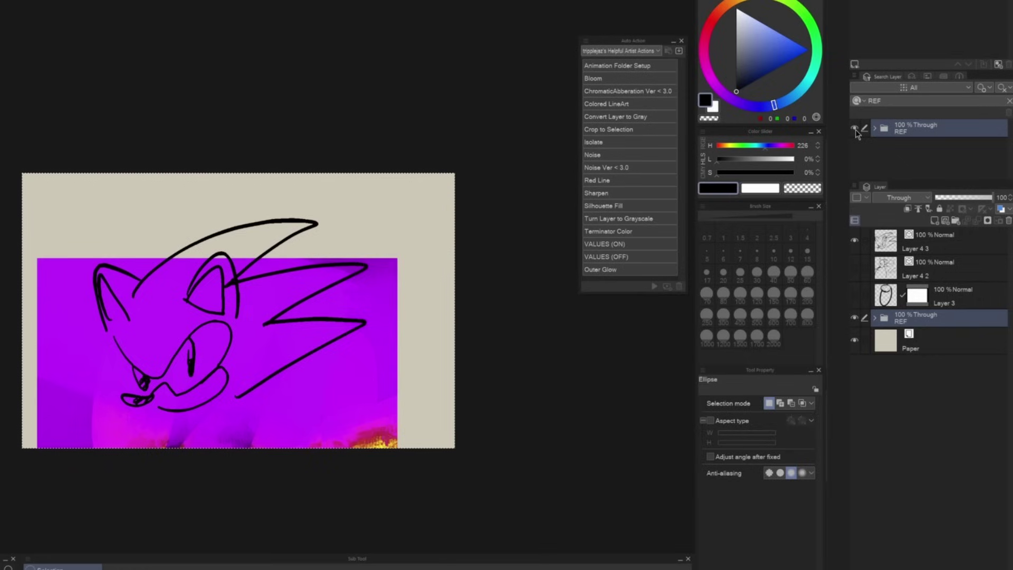
pyautogui.click(854, 130)
pyautogui.click(854, 130)
pyautogui.click(854, 130)
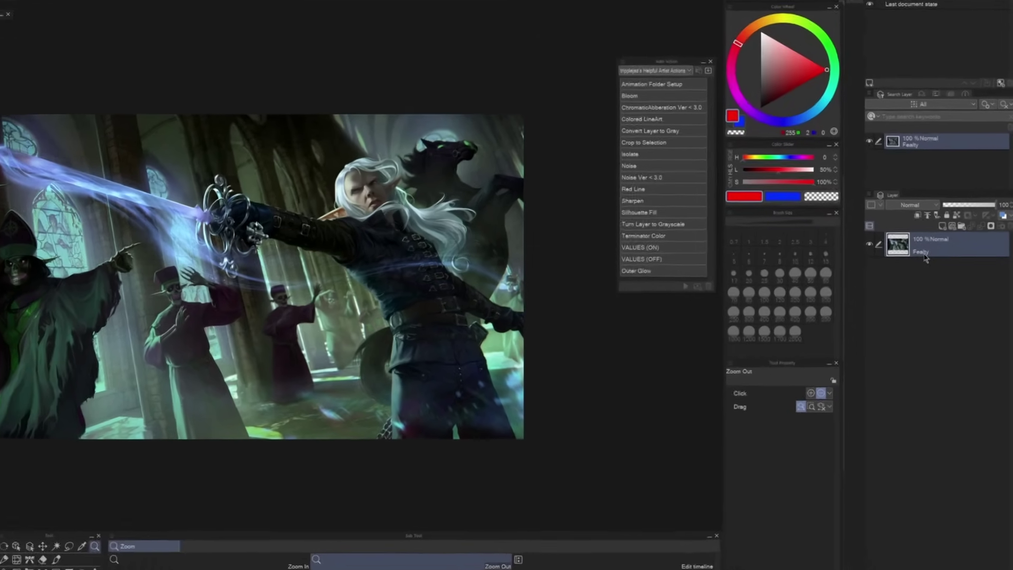
# Step: Duplicate the Fealty layer and convert the copy to a file object using the drawing area, saved as Fealty 2.clip
pyautogui.rightClick(936, 261)
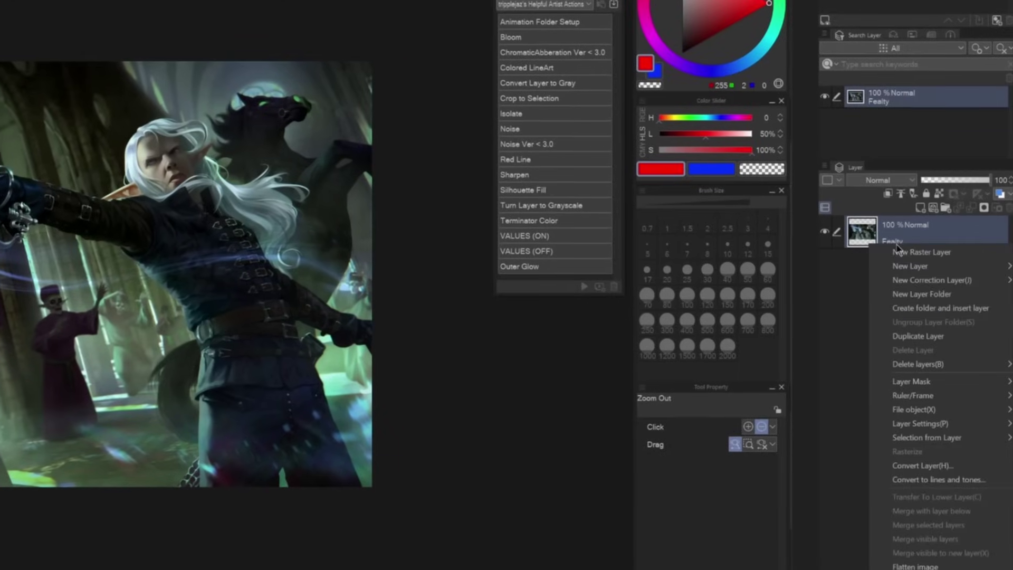
pyautogui.click(937, 338)
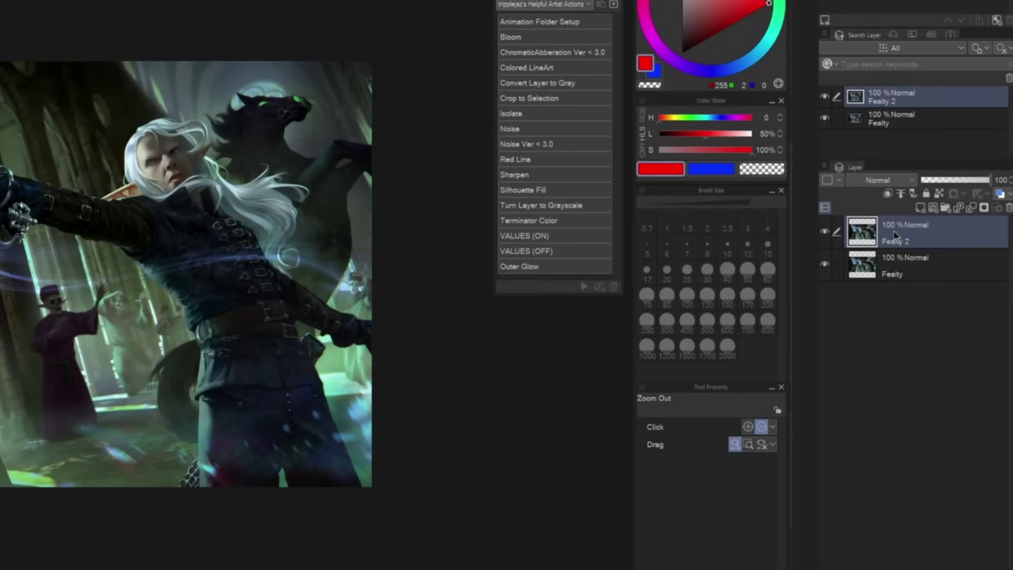
pyautogui.rightClick(894, 233)
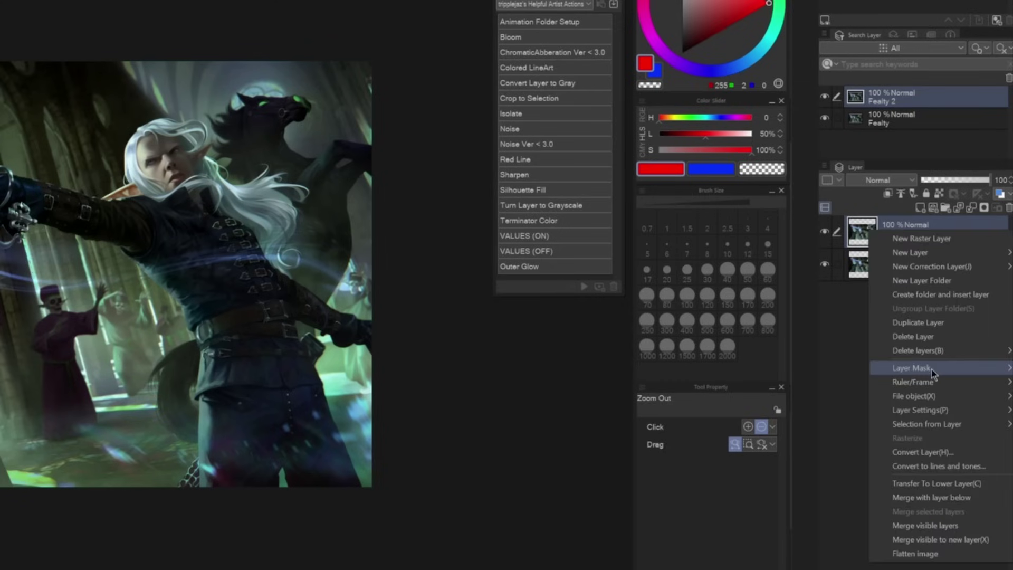
pyautogui.moveTo(927, 399)
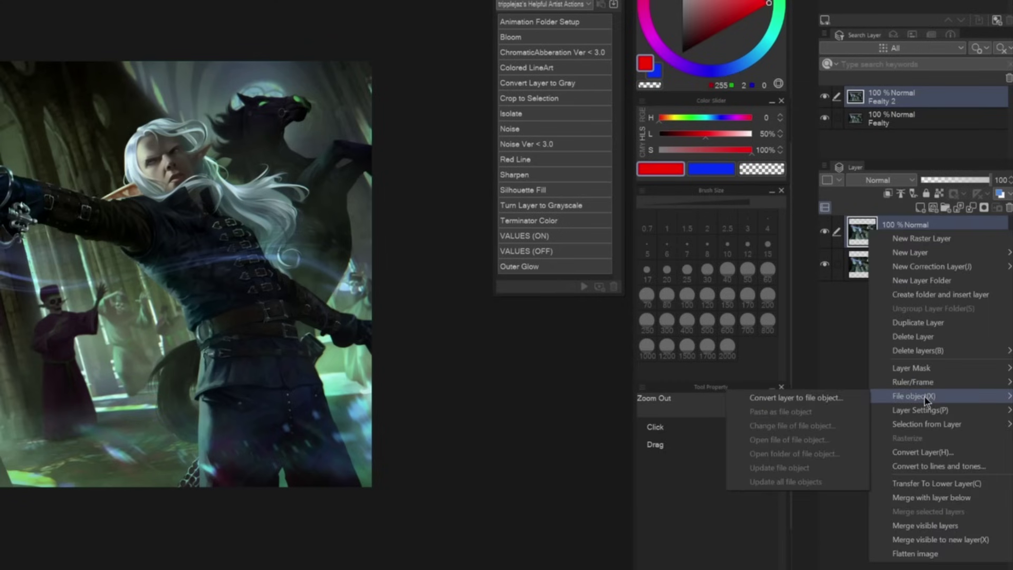
pyautogui.click(820, 402)
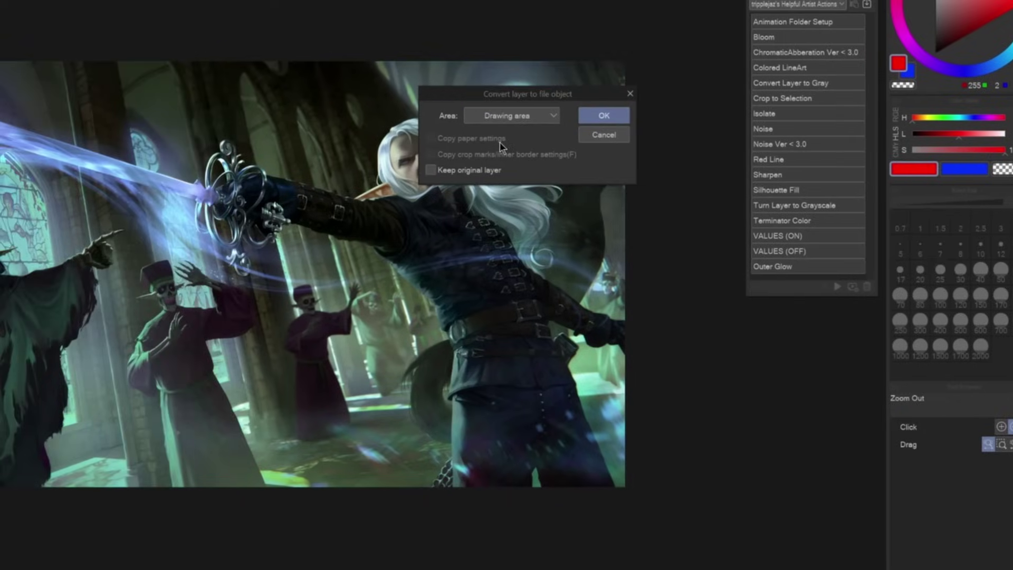
pyautogui.press('Return')
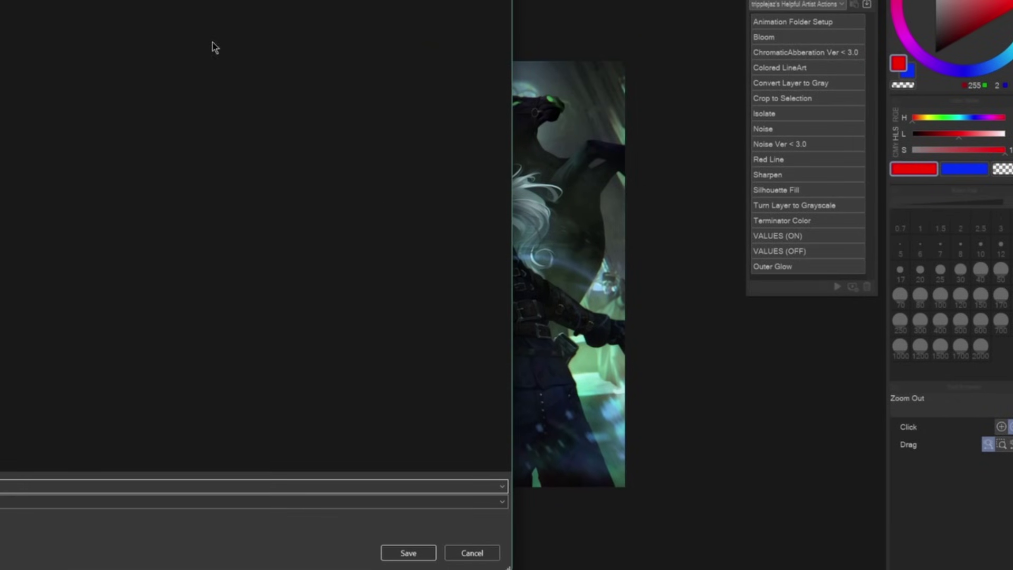
pyautogui.press('Return')
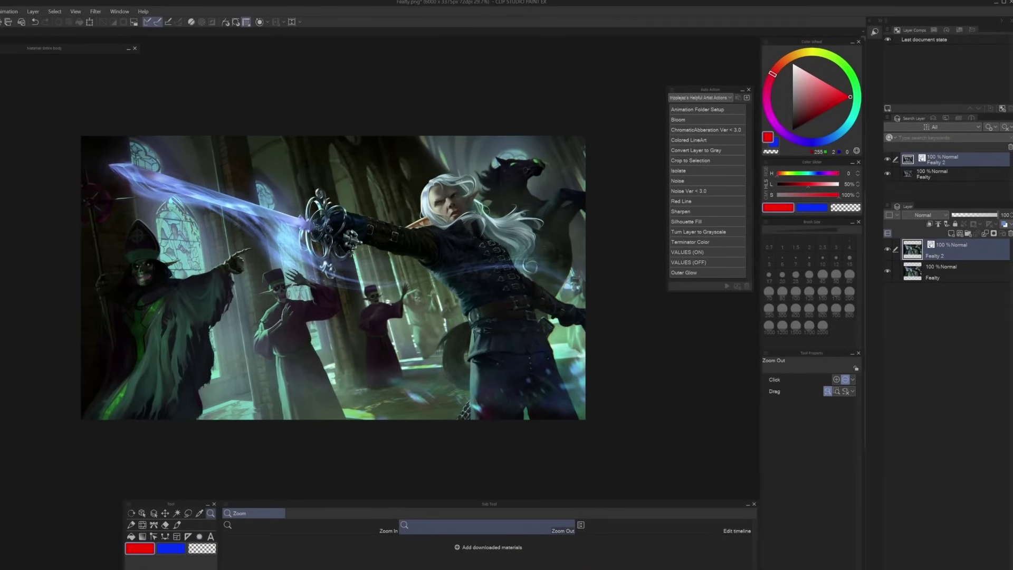
# Step: Reposition the Fealty 2 file object over the painting and scale it down to 31% in width and height
pyautogui.press('o')
pyautogui.moveTo(401, 265); pyautogui.dragTo(477, 223)
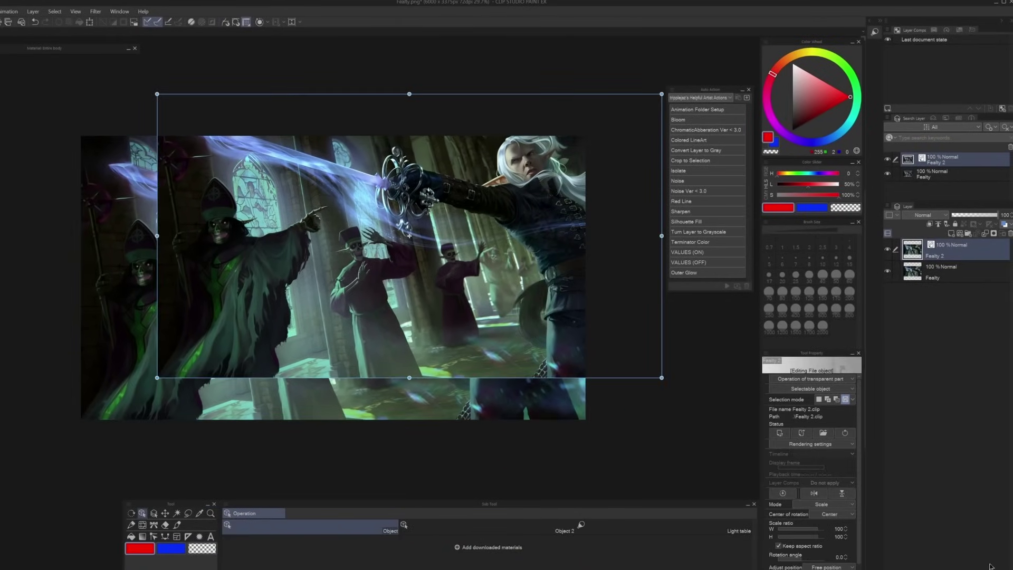
pyautogui.moveTo(419, 266); pyautogui.dragTo(339, 322)
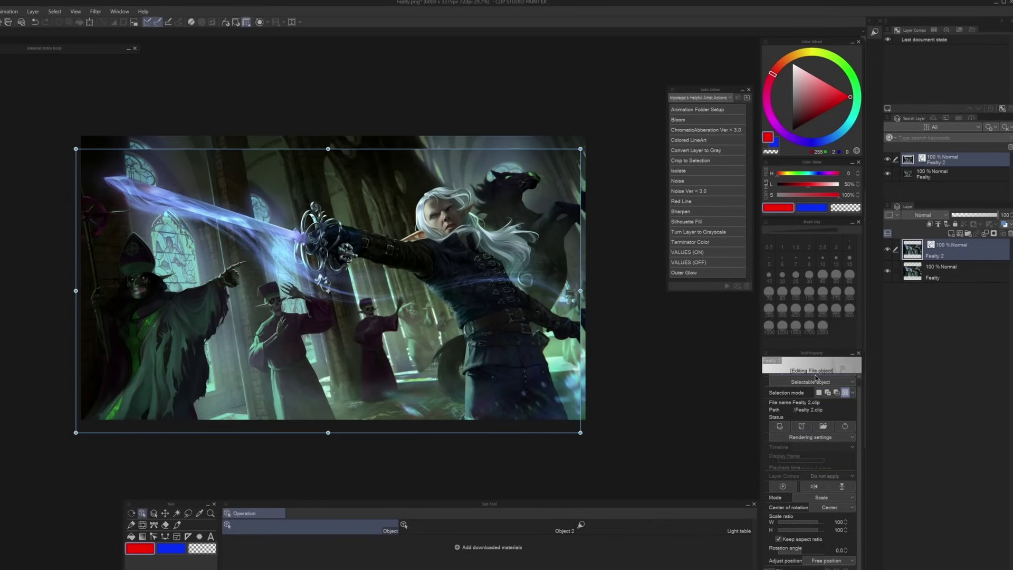
pyautogui.click(816, 524)
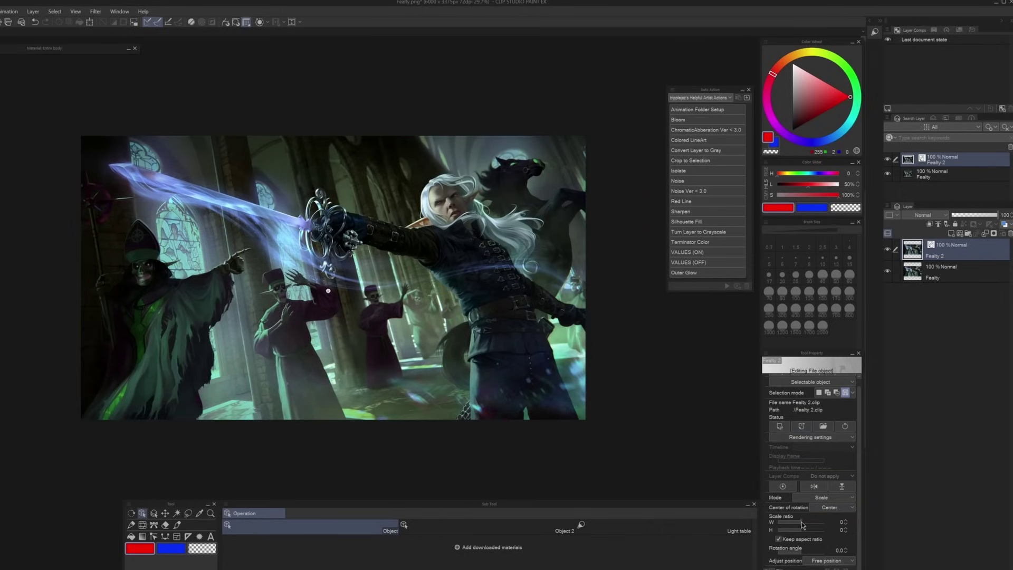
pyautogui.moveTo(816, 523); pyautogui.dragTo(816, 525)
# Step: Open the source file of the Fealty 2 file object and scribble red loops around the sword hilt with the Lighter pencil
pyautogui.rightClick(940, 253)
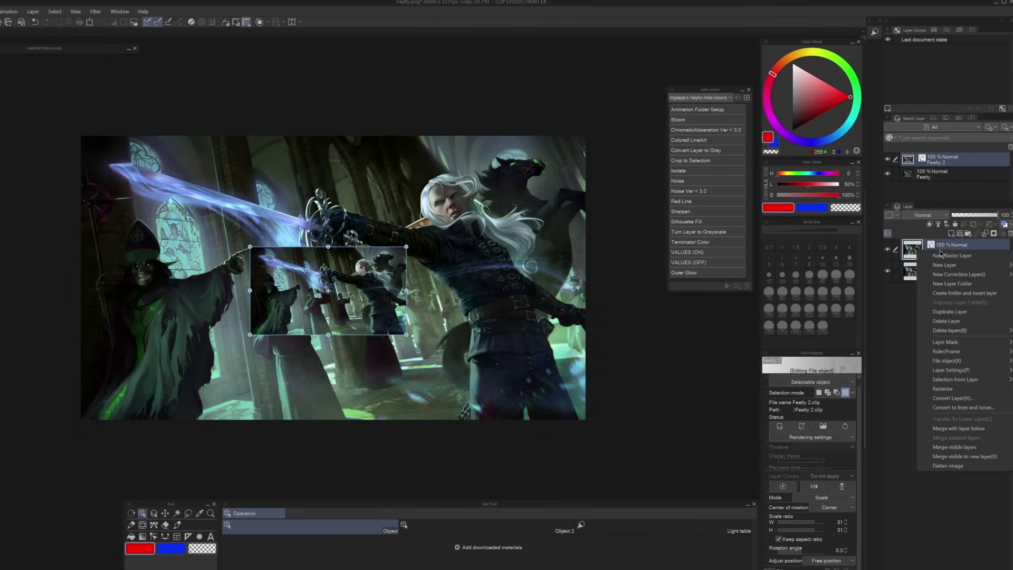
pyautogui.moveTo(970, 362)
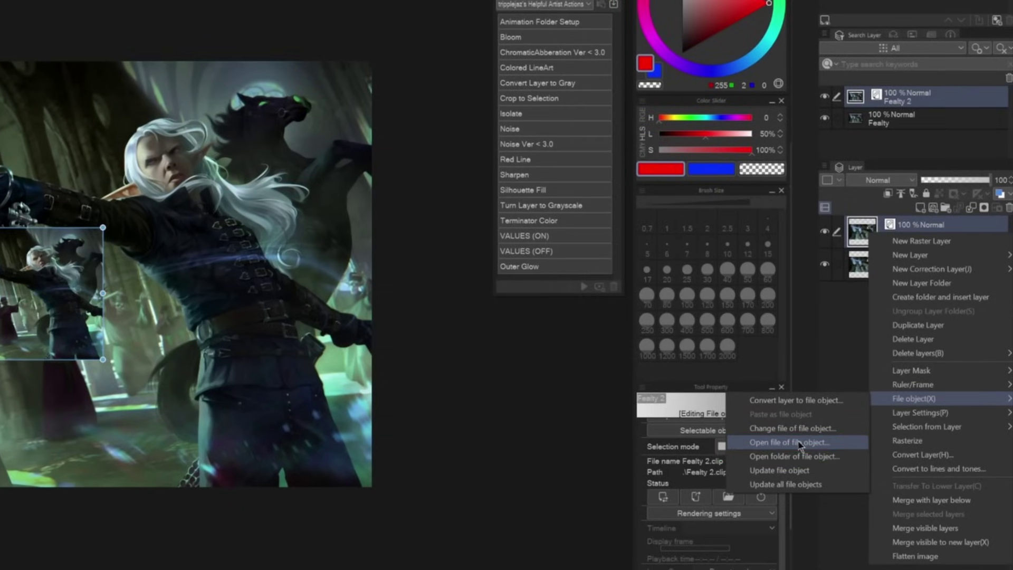
pyautogui.click(799, 443)
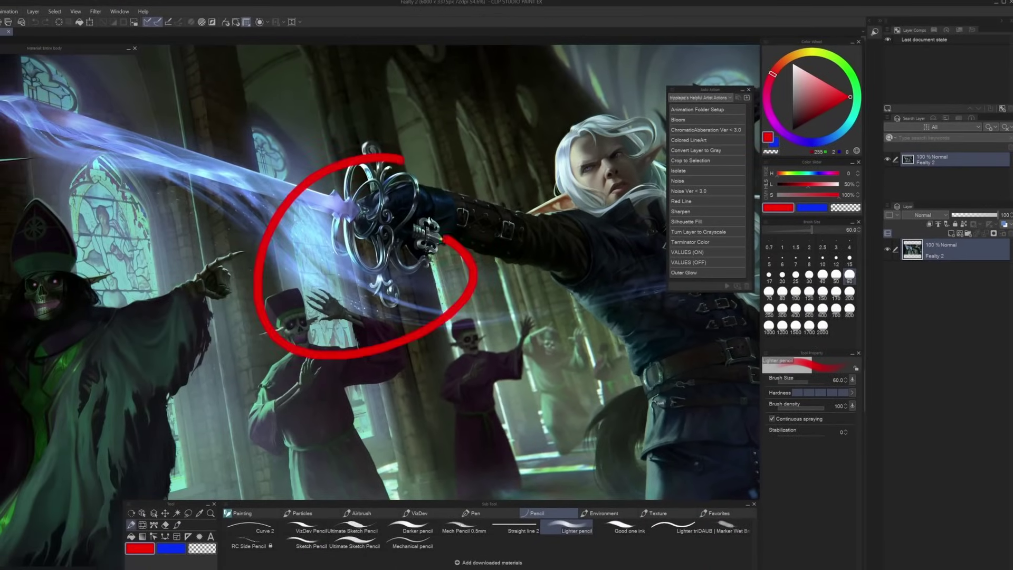
pyautogui.moveTo(385, 267); pyautogui.dragTo(512, 264)
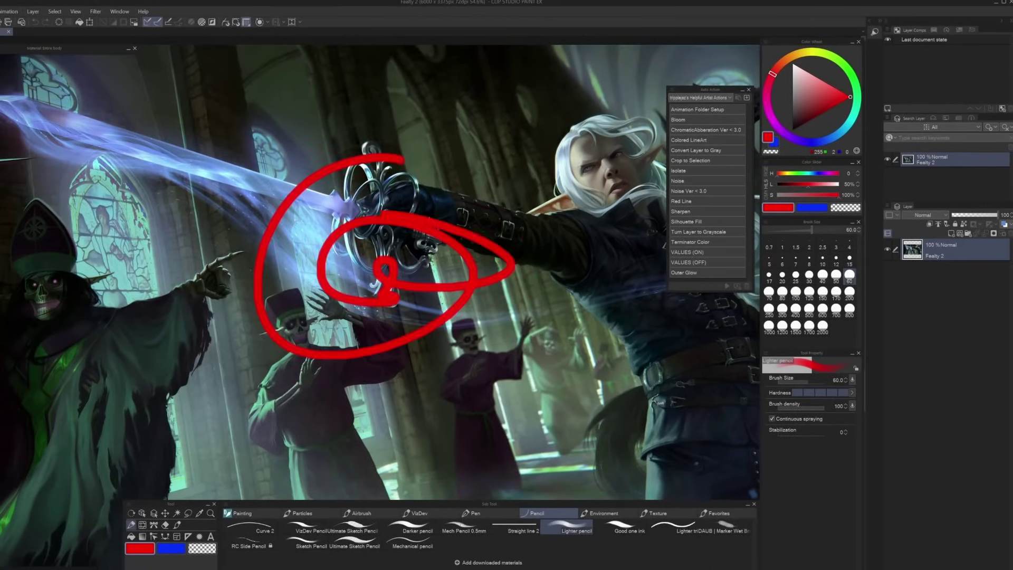
# Step: Return to the main Fealty canvas, select the file object with the Object tool and enlarge it to 73%
pyautogui.hotkey('ctrl', 'Tab')
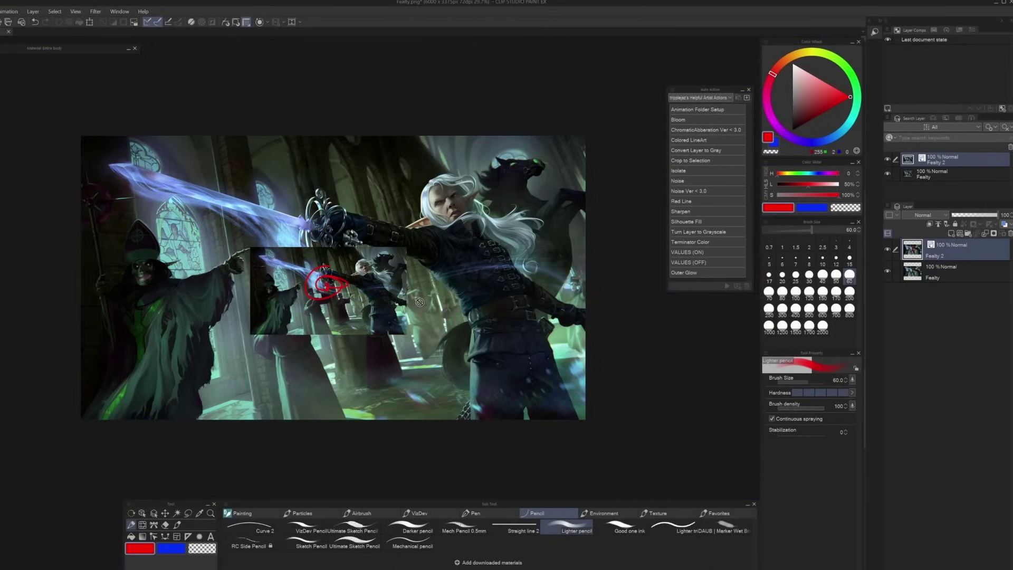
pyautogui.press('d')
pyautogui.press('o')
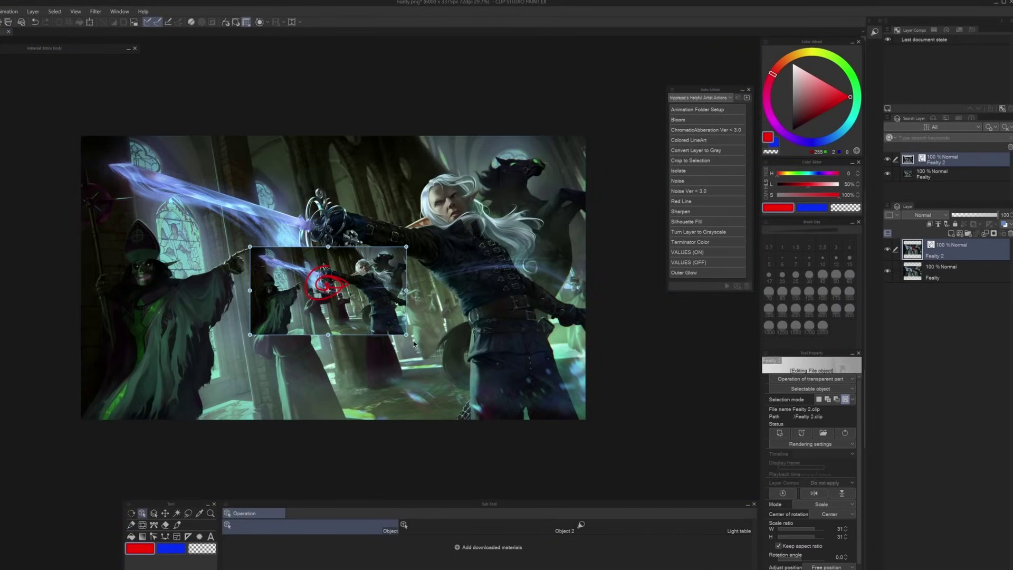
pyautogui.moveTo(408, 335); pyautogui.dragTo(510, 382)
# Step: Set the file object's transform mode to Free Transform and distort it by moving its upper-right and both lower corners
pyautogui.click(823, 504)
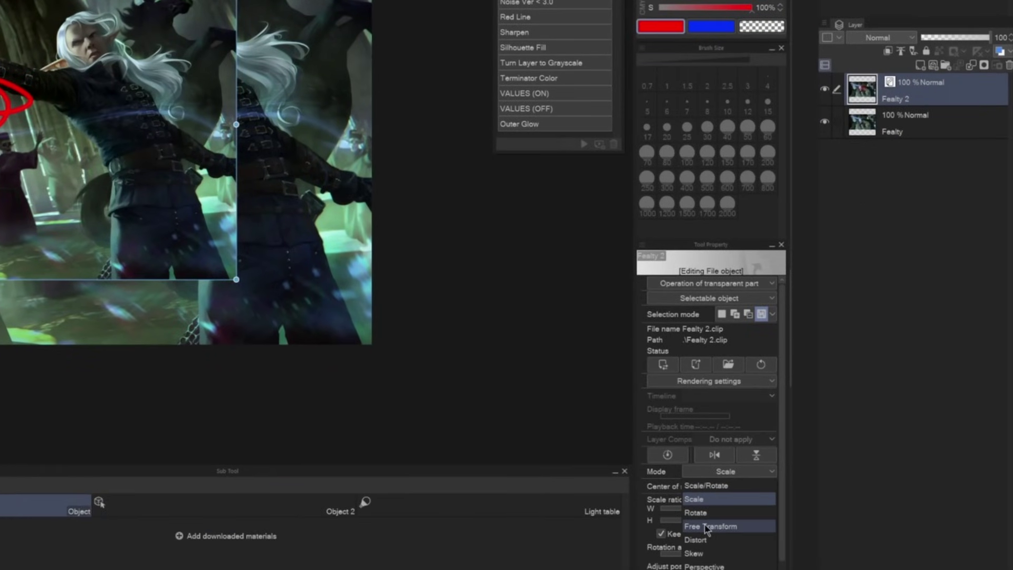
pyautogui.click(705, 527)
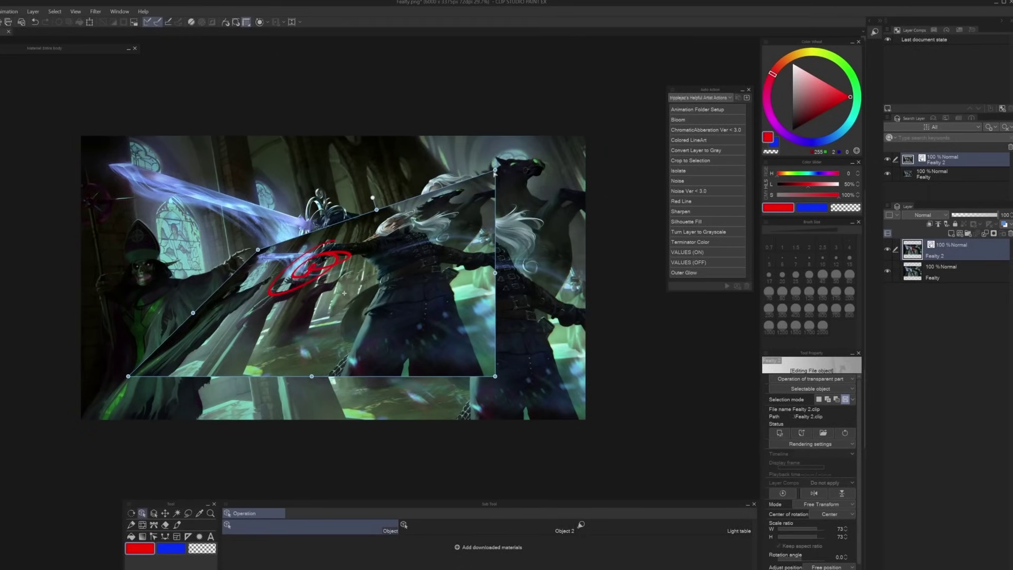
pyautogui.moveTo(495, 170); pyautogui.dragTo(374, 273)
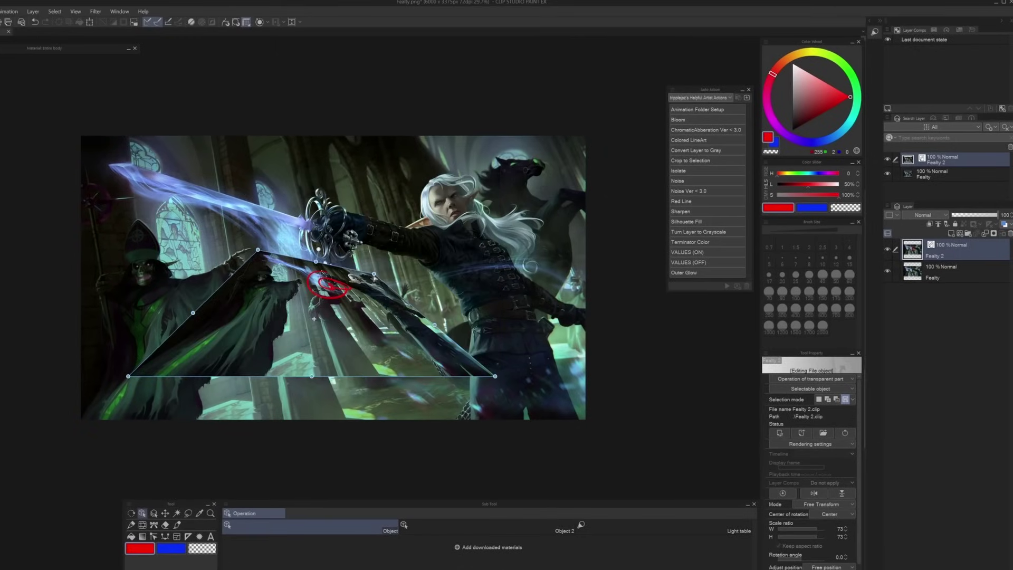
pyautogui.moveTo(495, 376); pyautogui.dragTo(516, 323)
pyautogui.moveTo(121, 376); pyautogui.dragTo(73, 313)
pyautogui.moveTo(516, 324); pyautogui.dragTo(523, 356)
pyautogui.moveTo(522, 396); pyautogui.dragTo(522, 378)
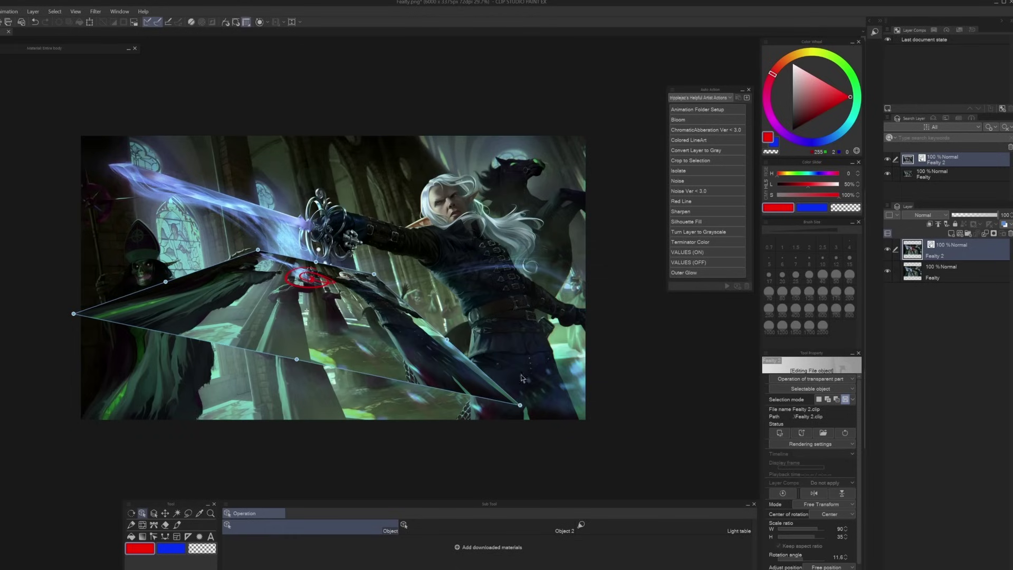
pyautogui.moveTo(373, 274); pyautogui.dragTo(460, 342)
pyautogui.scroll(-1, 835, 553)
pyautogui.moveTo(801, 551); pyautogui.dragTo(801, 552)
pyautogui.click(771, 567)
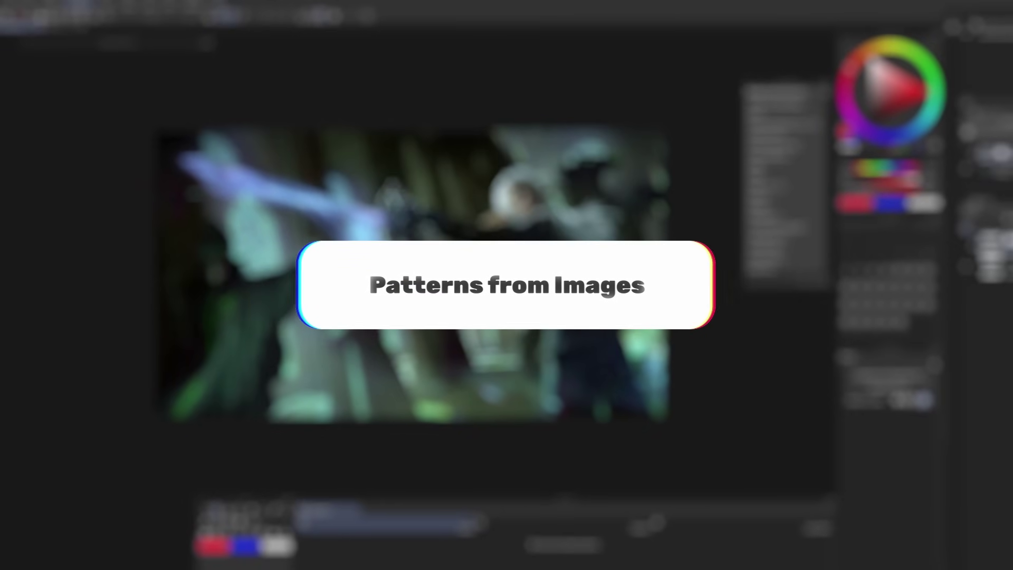
# Step: Import FloorTexture.png as a pattern from image onto the Fealty canvas
pyautogui.click(10, 5)
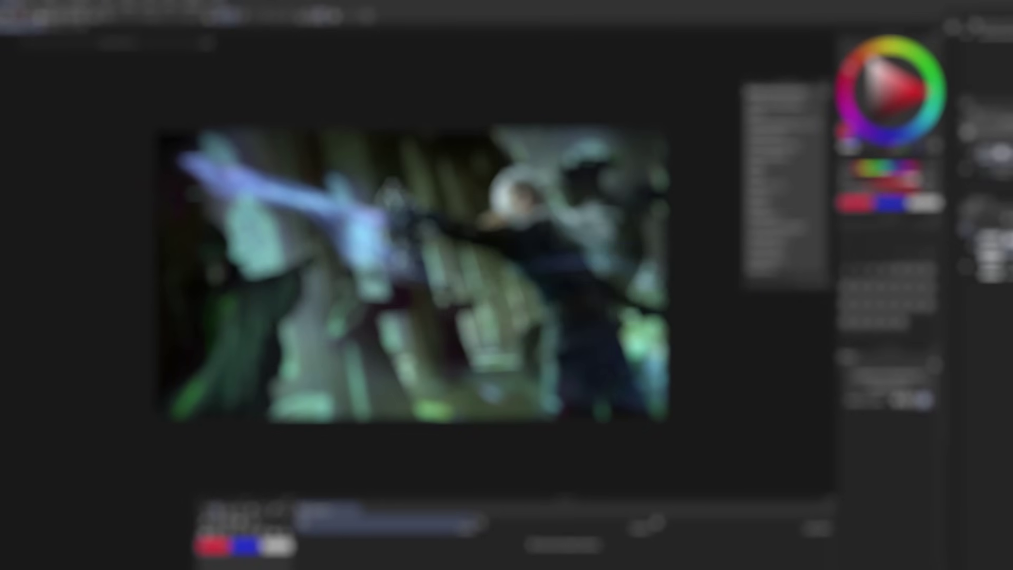
pyautogui.moveTo(69, 167)
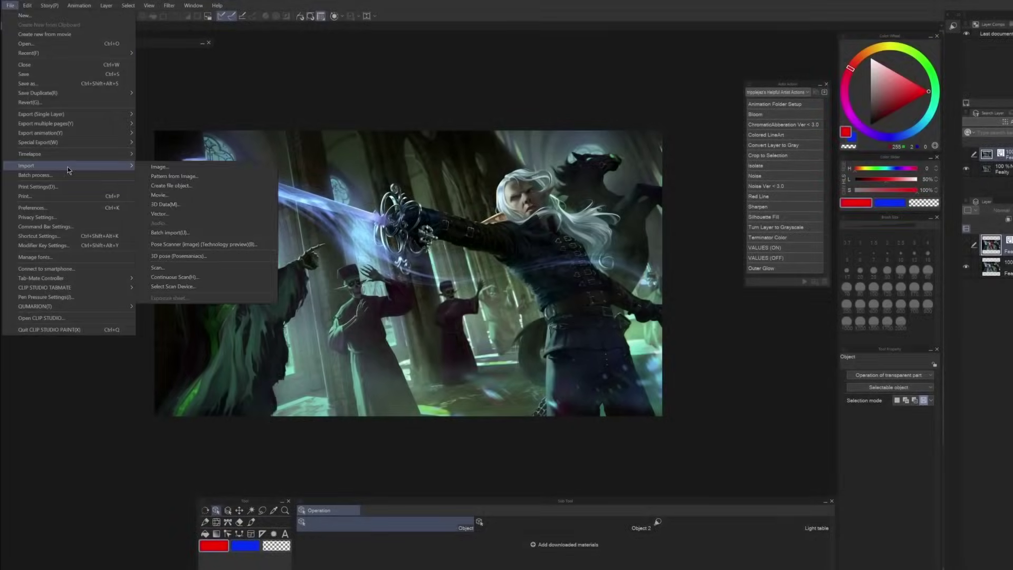
pyautogui.click(168, 178)
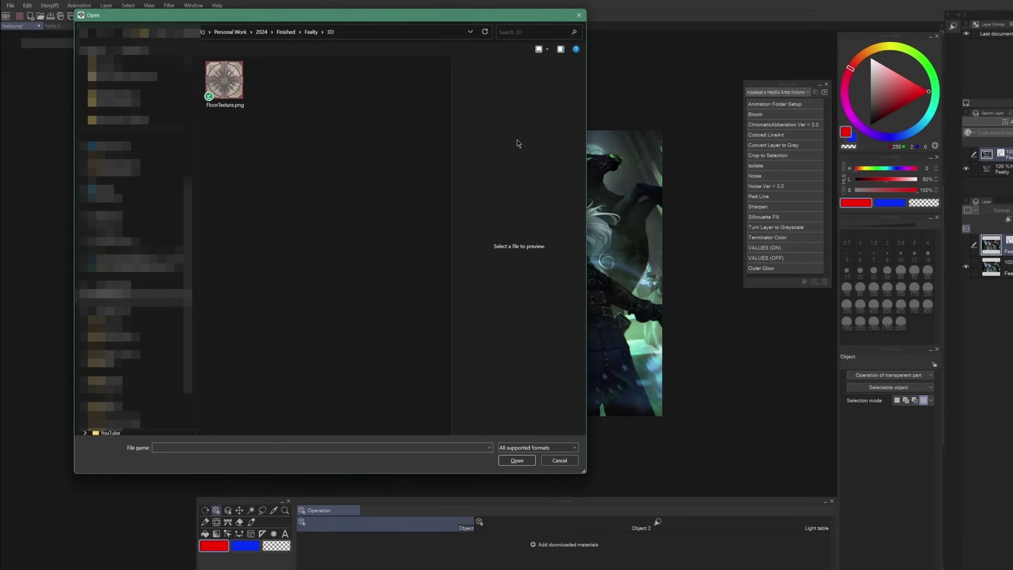
pyautogui.doubleClick(232, 103)
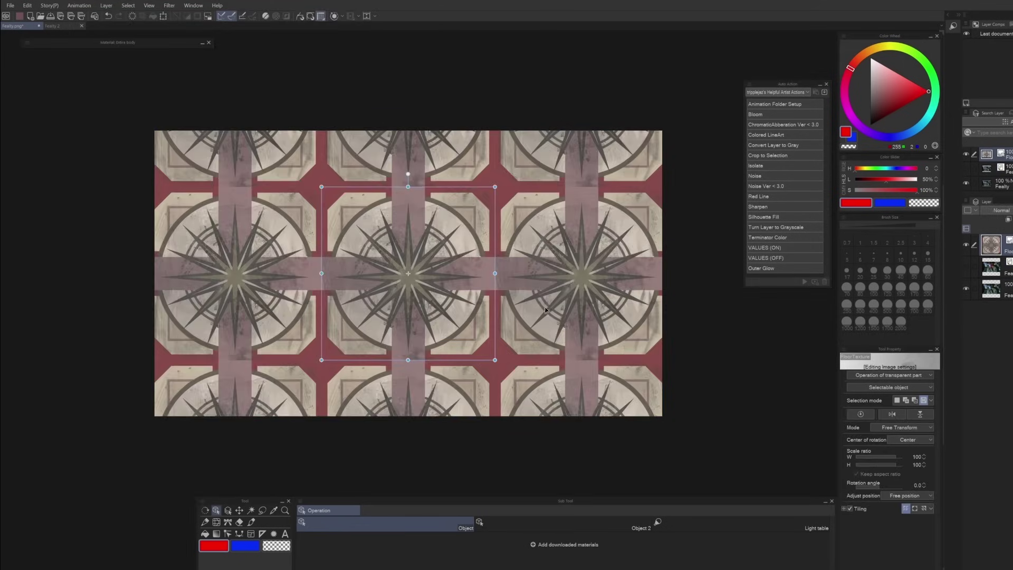
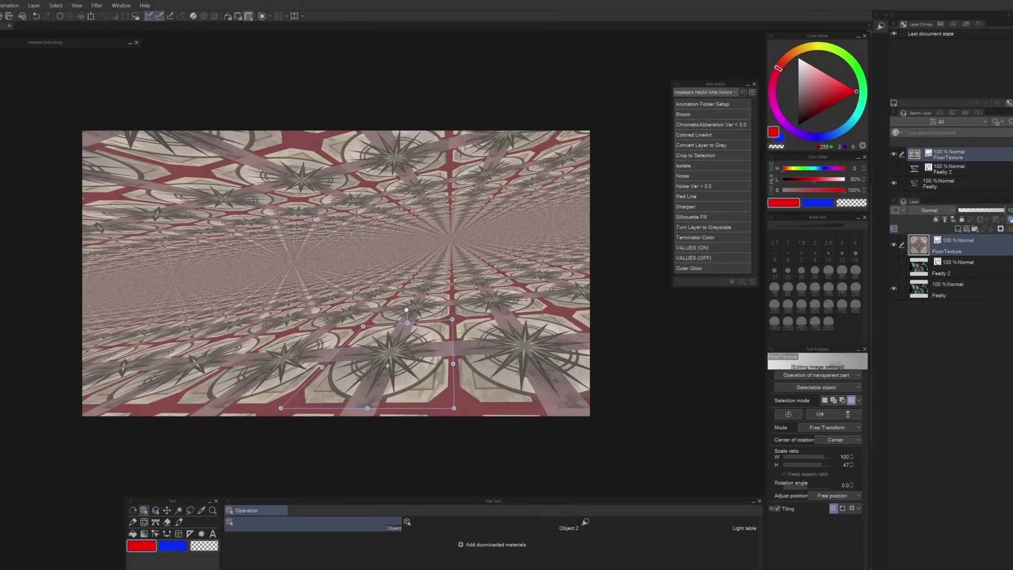
# Step: Distort the tiled FloorTexture pattern with Free Transform so its tiles recede in perspective like a floor
pyautogui.moveTo(457, 328); pyautogui.dragTo(462, 330)
pyautogui.moveTo(363, 326); pyautogui.dragTo(373, 332)
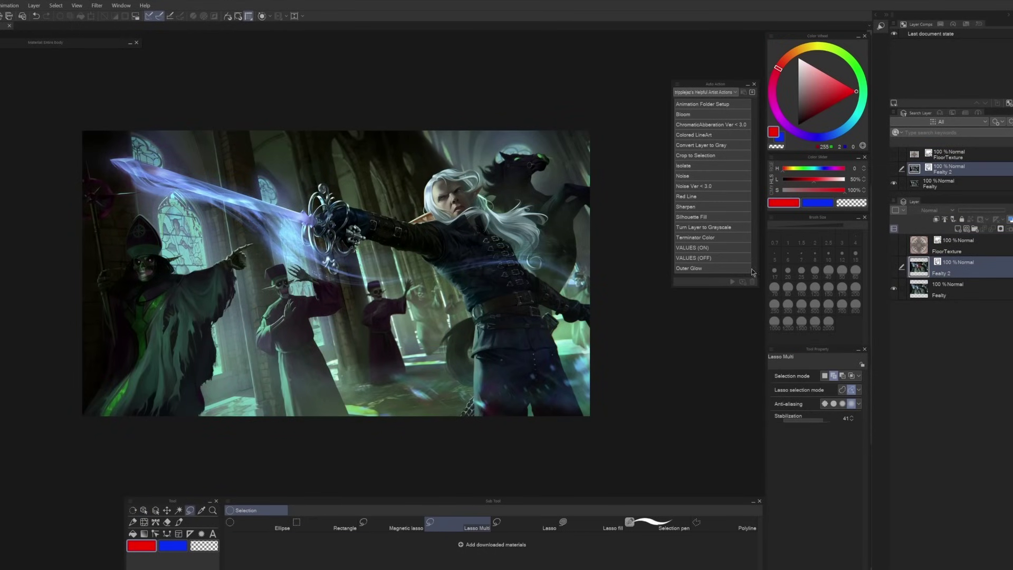
# Step: Outline the lower-right floor area of the illustration, up to a diagonal edge, with a straight-sided Lasso Multi selection
pyautogui.press(',')
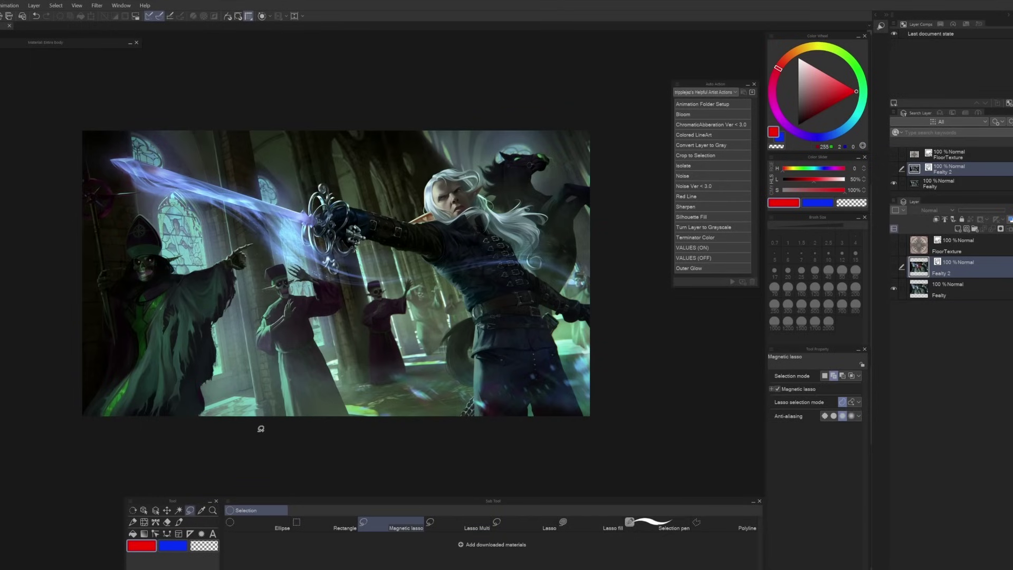
pyautogui.press('m')
pyautogui.click(158, 418)
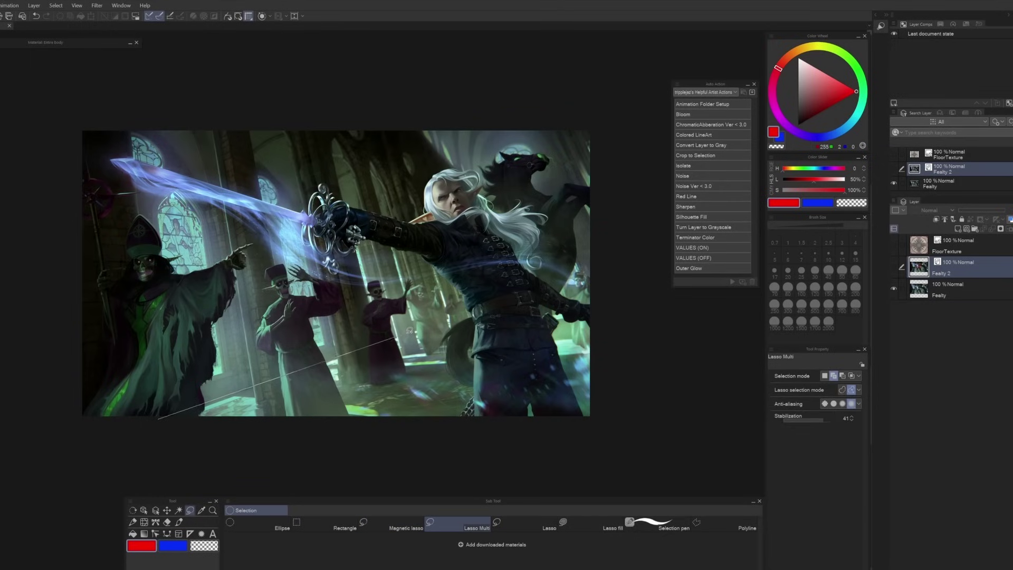
pyautogui.click(644, 264)
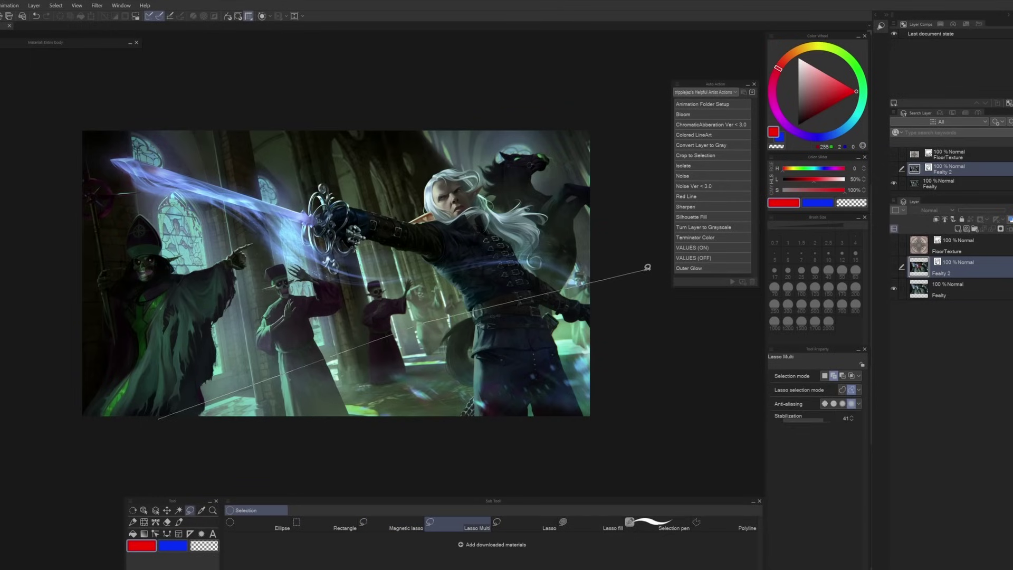
pyautogui.click(639, 463)
pyautogui.doubleClick(294, 470)
# Step: Show the FloorTexture layer and mask it to the selected floor area
pyautogui.click(958, 251)
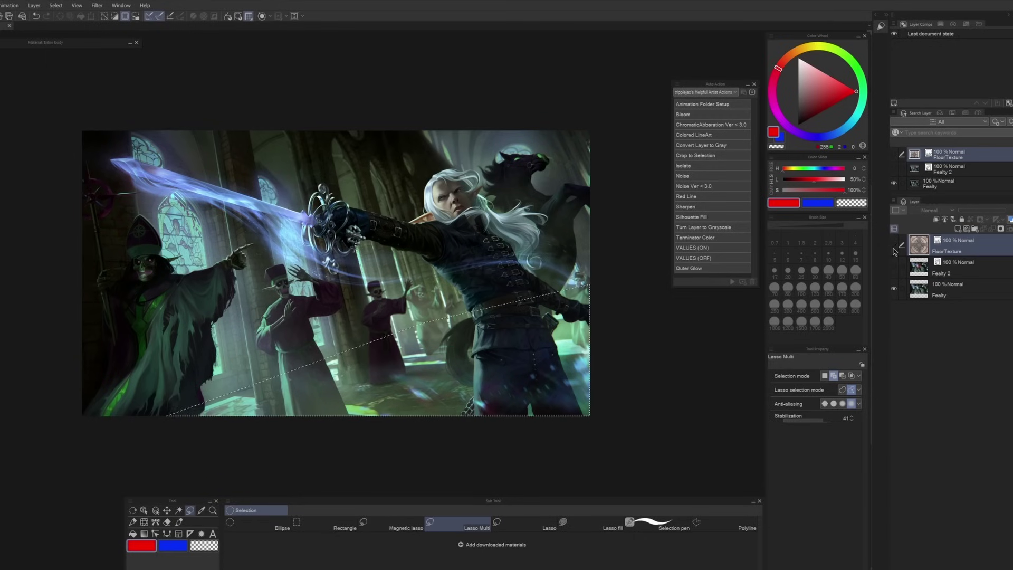
pyautogui.click(893, 245)
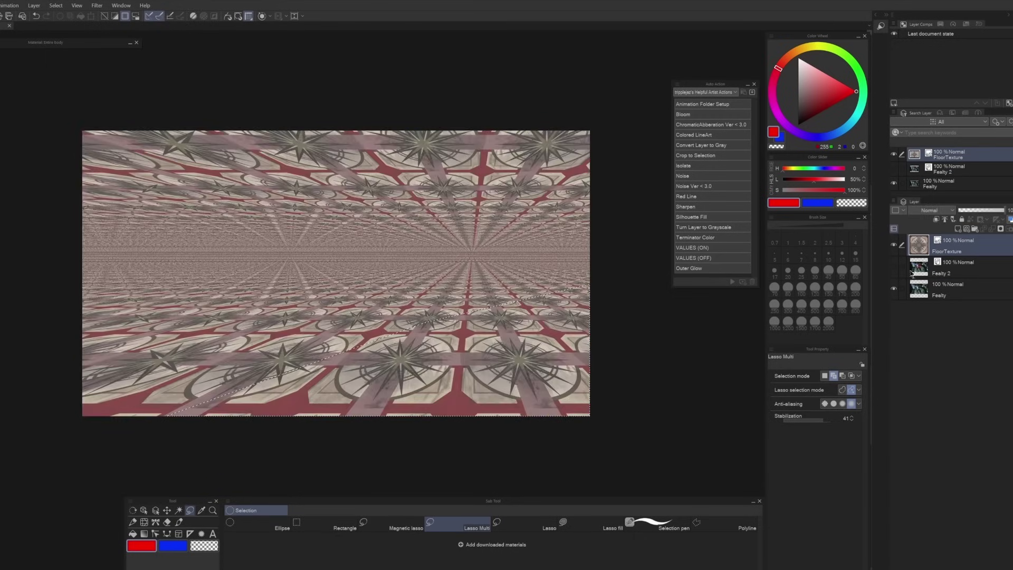
pyautogui.click(1001, 229)
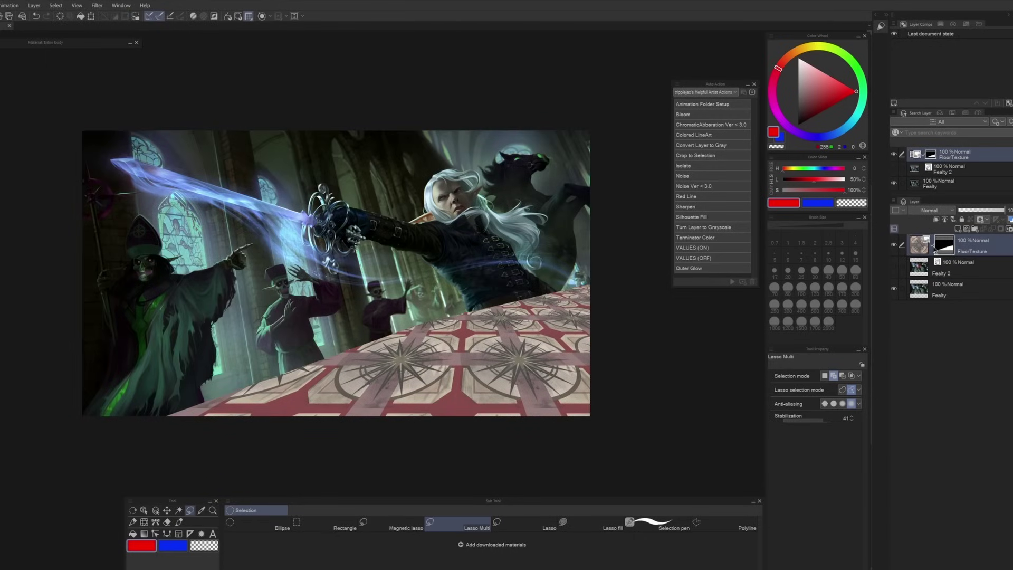
# Step: Reshape the masked floor pattern with the Object tool, pulling its lower-right corner outward to about 106% width and 37% height
pyautogui.click(918, 249)
pyautogui.press('o')
pyautogui.moveTo(514, 382); pyautogui.dragTo(470, 373)
pyautogui.moveTo(418, 350); pyautogui.dragTo(417, 354)
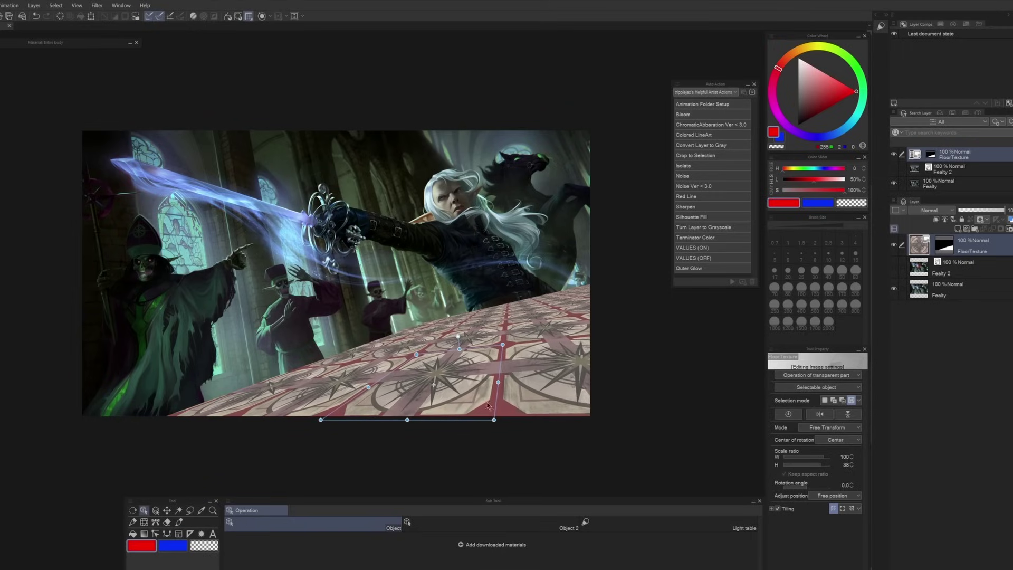
pyautogui.moveTo(493, 420); pyautogui.dragTo(504, 415)
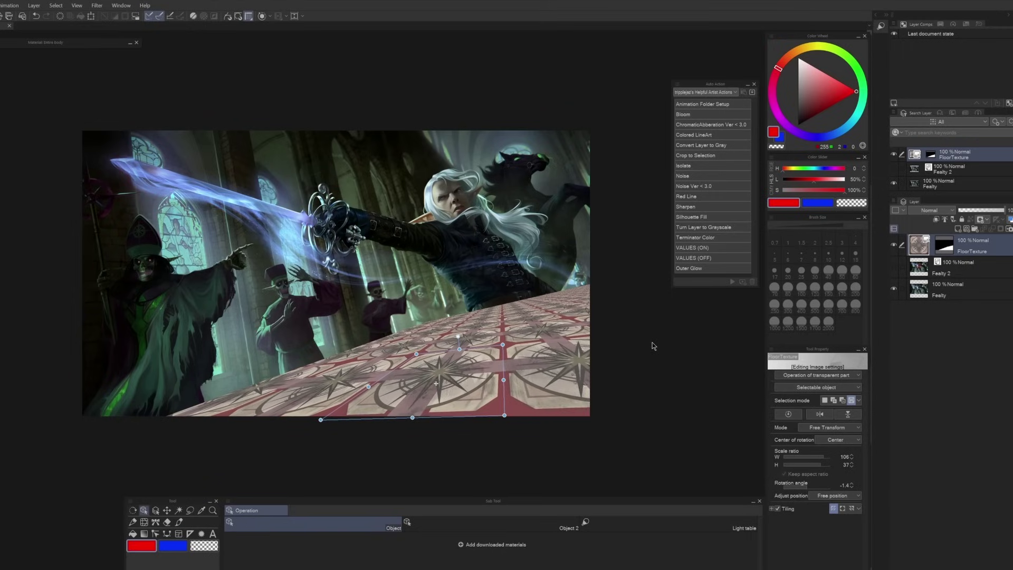
# Step: Create a perspective ruler on the FloorTexture layer along the picture's perspective lines and select it with the Object tool
pyautogui.press('u')
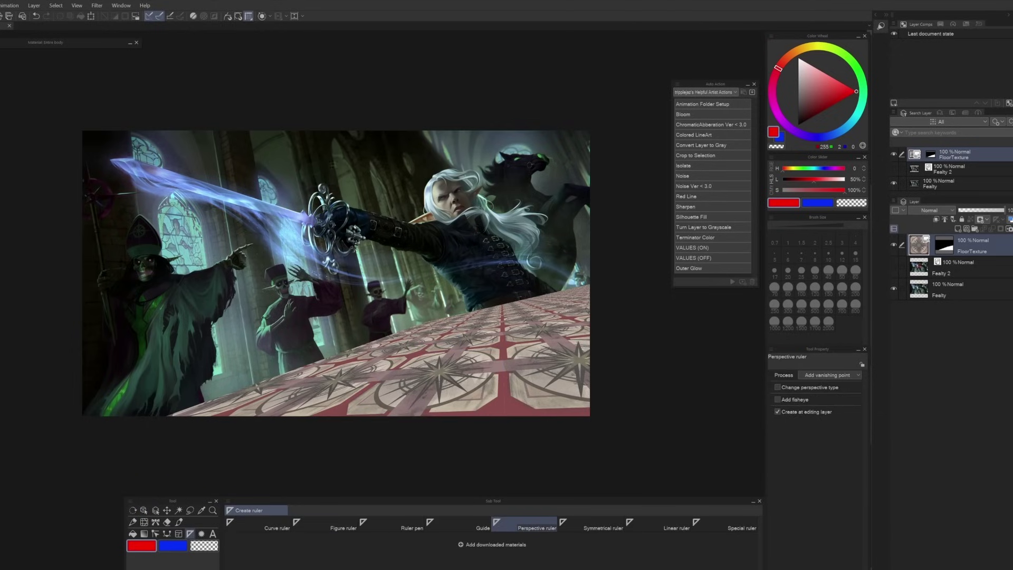
pyautogui.moveTo(428, 144); pyautogui.dragTo(224, 394)
pyautogui.press('o')
pyautogui.click(428, 143)
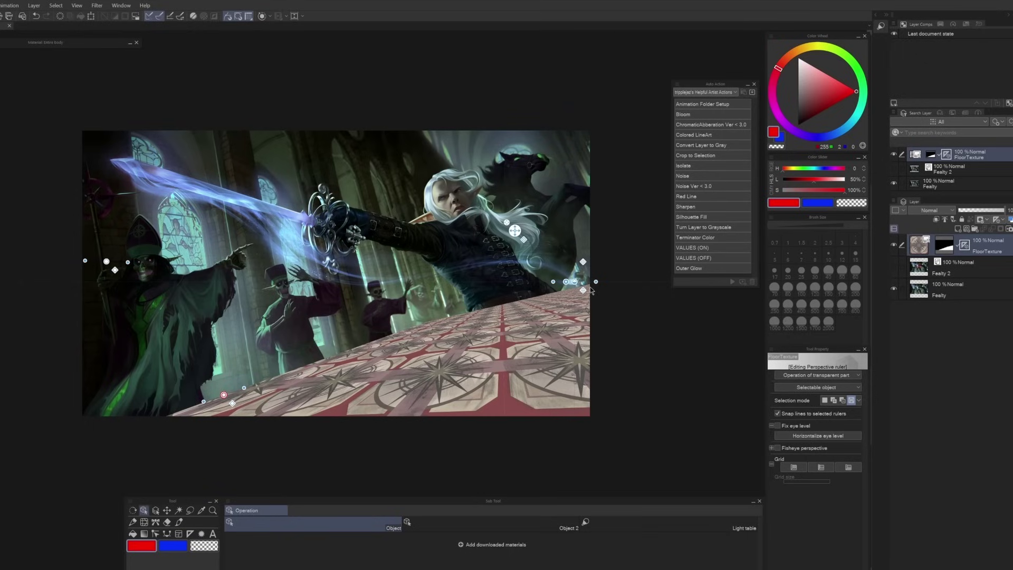
pyautogui.moveTo(596, 283); pyautogui.dragTo(587, 304)
pyautogui.hotkey('ctrl', 'z')
# Step: Examine the canvas snap options for snapping to objects and control points
pyautogui.click(920, 246)
pyautogui.click(74, 5)
pyautogui.click(75, 5)
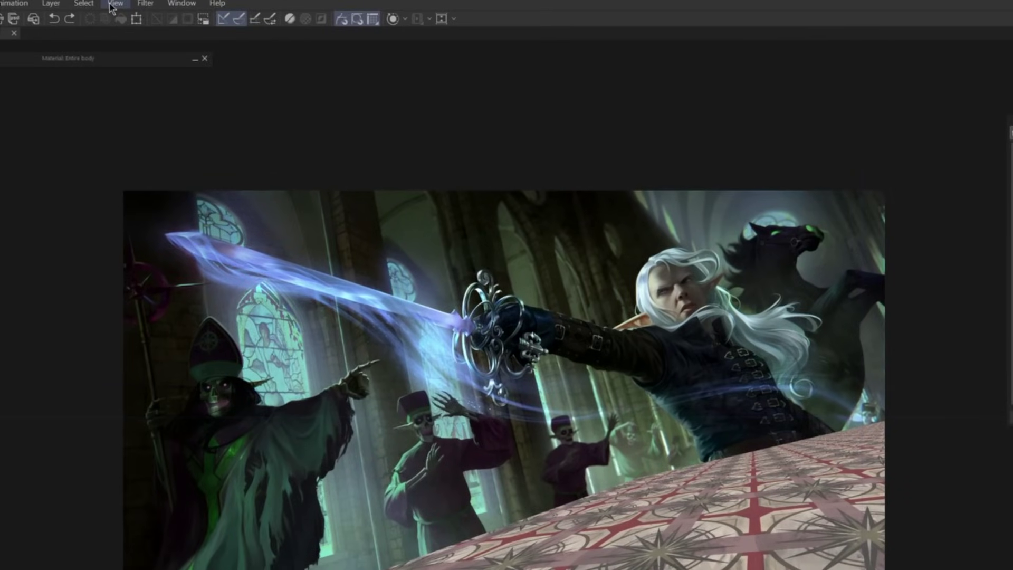
pyautogui.click(111, 4)
pyautogui.moveTo(196, 441)
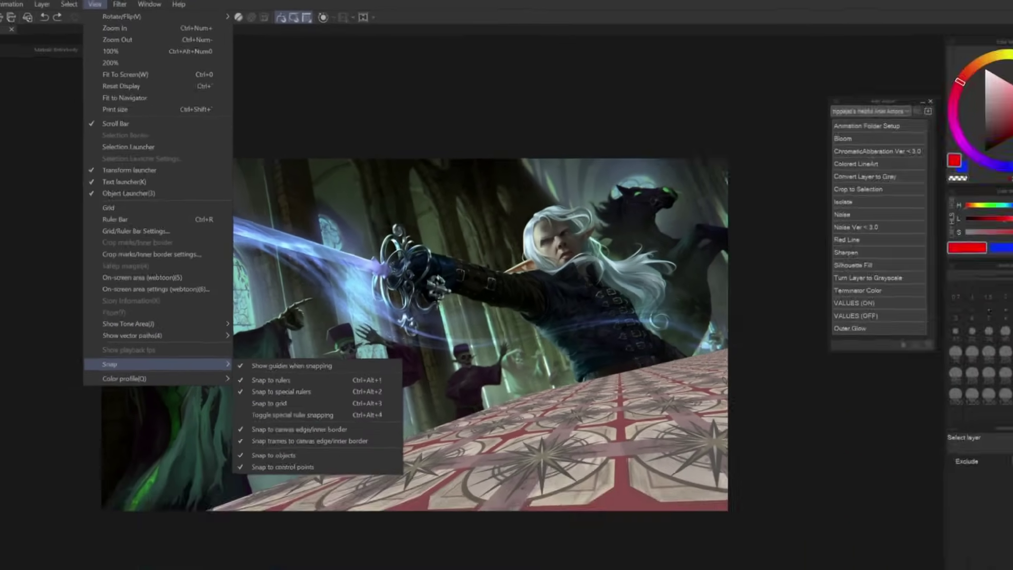
# Step: Stretch the floor pattern along the perspective ruler by pulling its lower-left corner outward, to about 197% width and 35% height
pyautogui.click(923, 255)
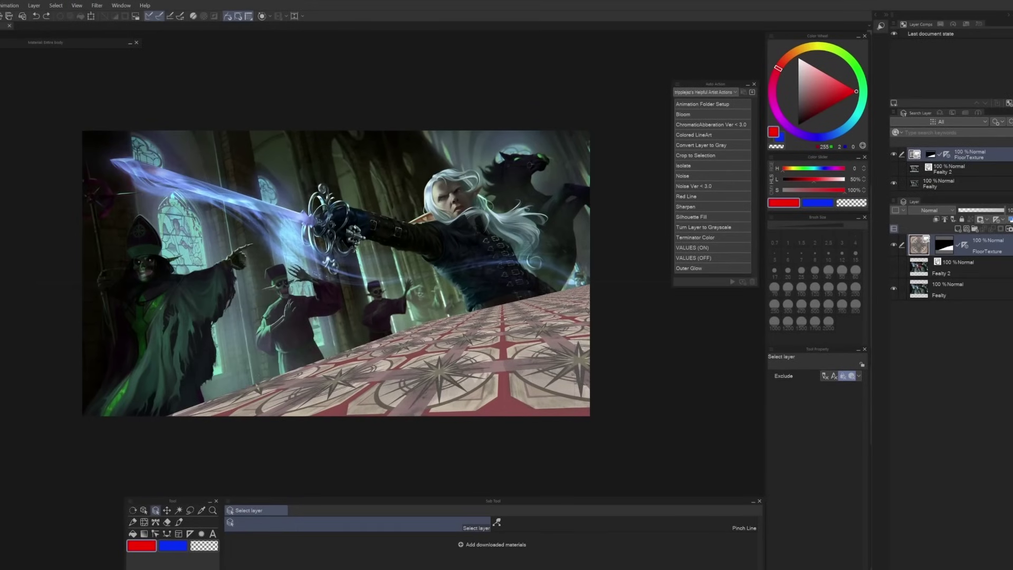
pyautogui.press('o')
pyautogui.moveTo(320, 421); pyautogui.dragTo(165, 415)
pyautogui.moveTo(416, 353)
pyautogui.mouseDown()
pyautogui.moveTo(406, 361)
pyautogui.moveTo(422, 369)
pyautogui.mouseUp()
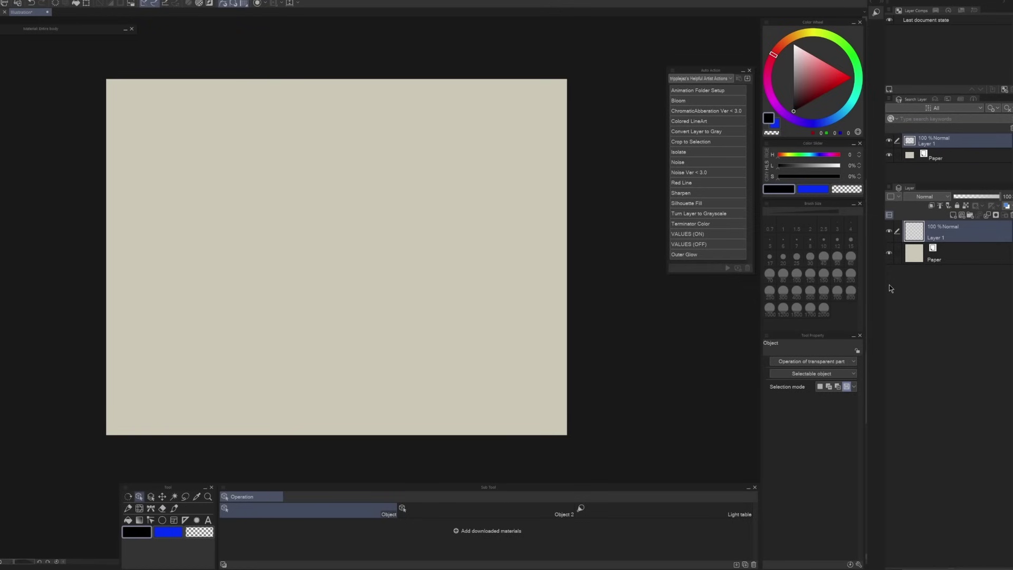
# Step: Add a vector layer to the blank illustration and draw a large black circle outline in the middle of the canvas
pyautogui.click(973, 207)
pyautogui.press('u')
pyautogui.moveTo(247, 184); pyautogui.dragTo(466, 355)
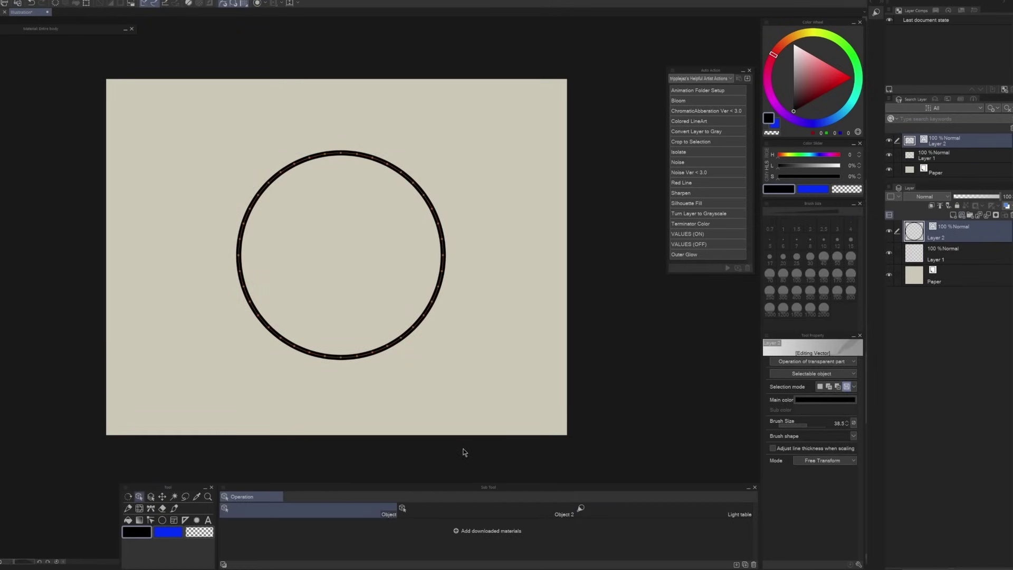
# Step: Add the Triangle Scatter brush's current brush shape to the presets in its sub tool details
pyautogui.press('p')
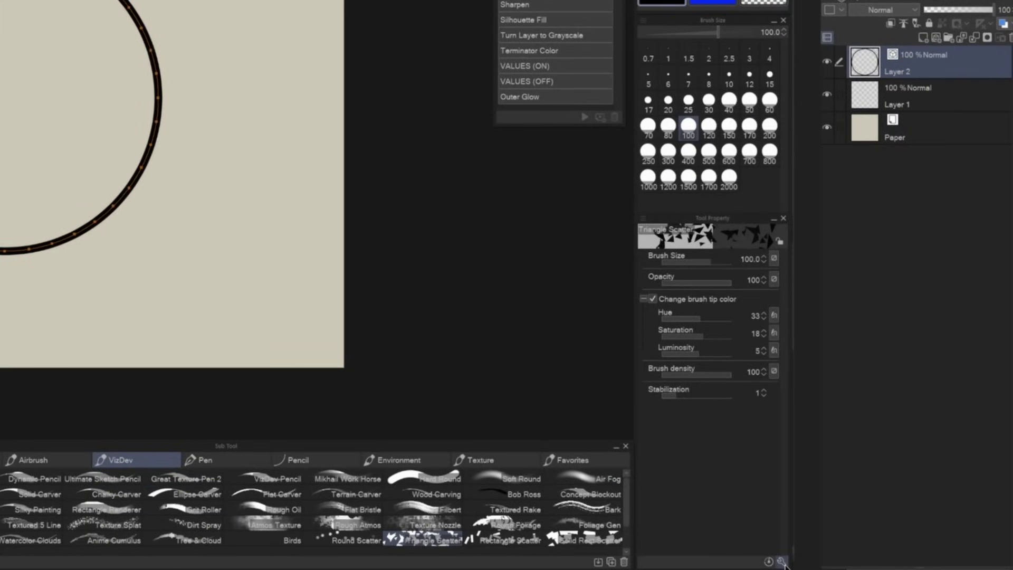
pyautogui.click(782, 562)
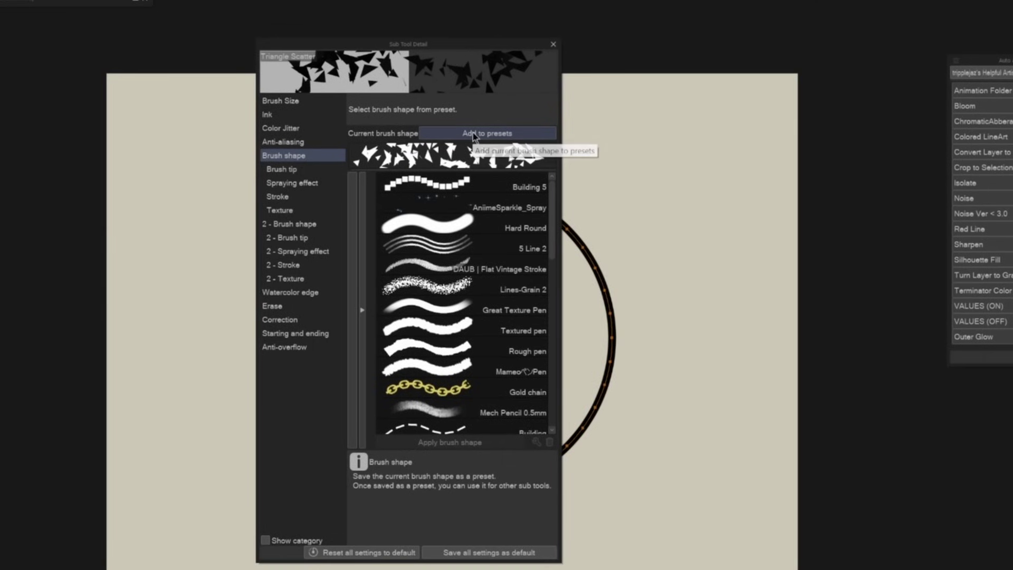
pyautogui.click(473, 135)
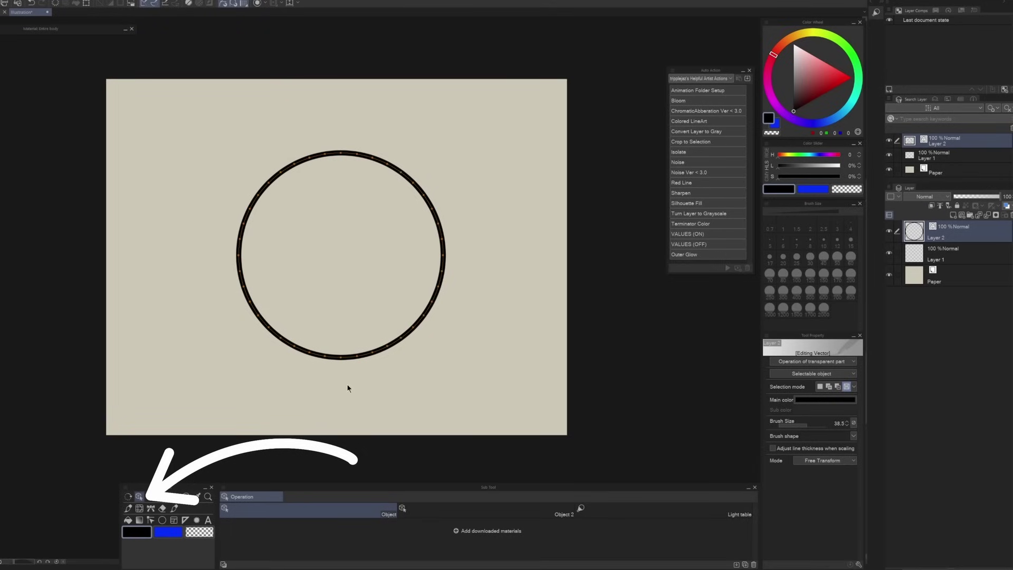
# Step: Apply the saved triangle brush shape to the vector circle and increase the line's brush size
pyautogui.click(337, 358)
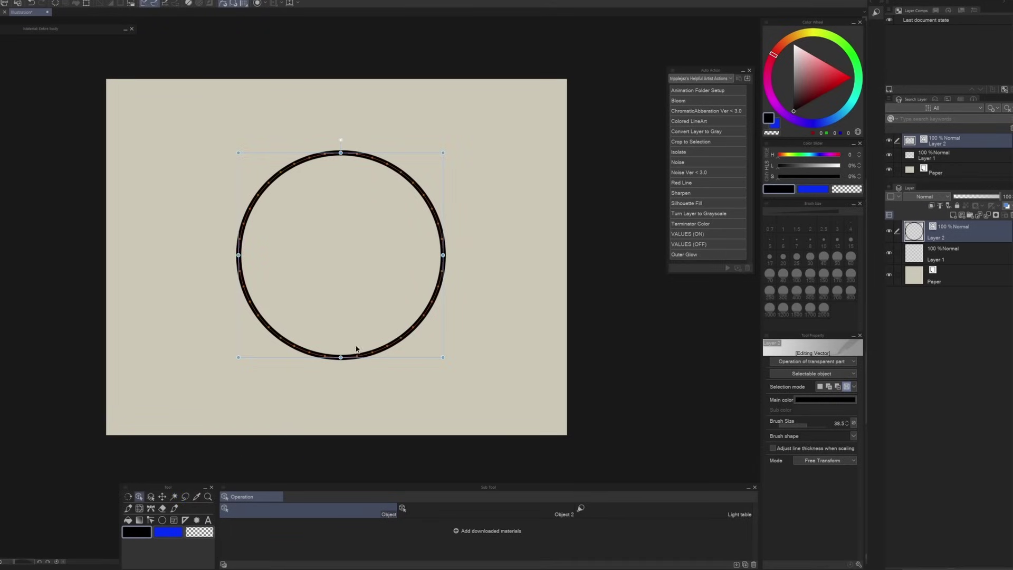
pyautogui.click(853, 437)
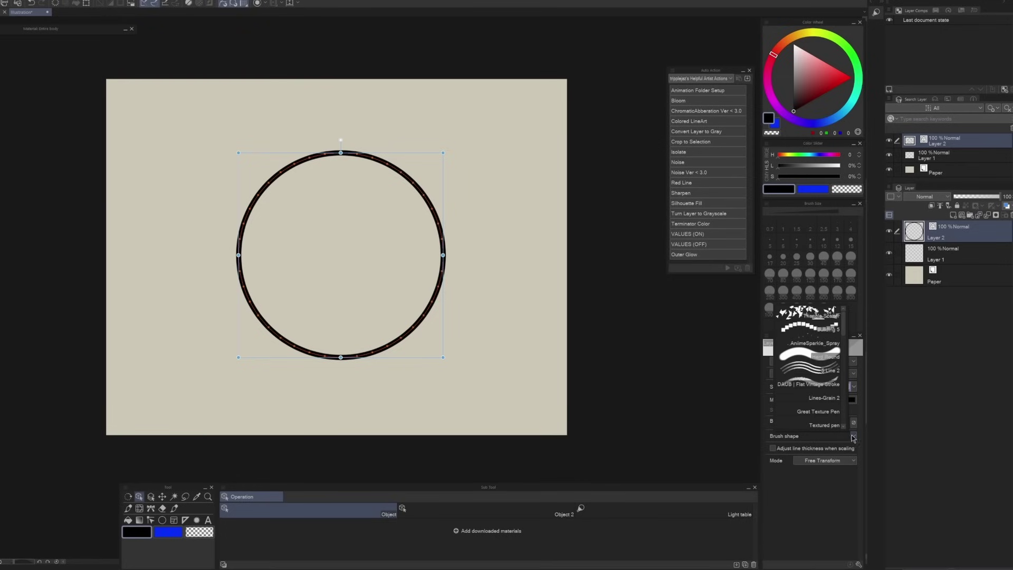
pyautogui.click(806, 314)
pyautogui.moveTo(796, 421); pyautogui.dragTo(813, 425)
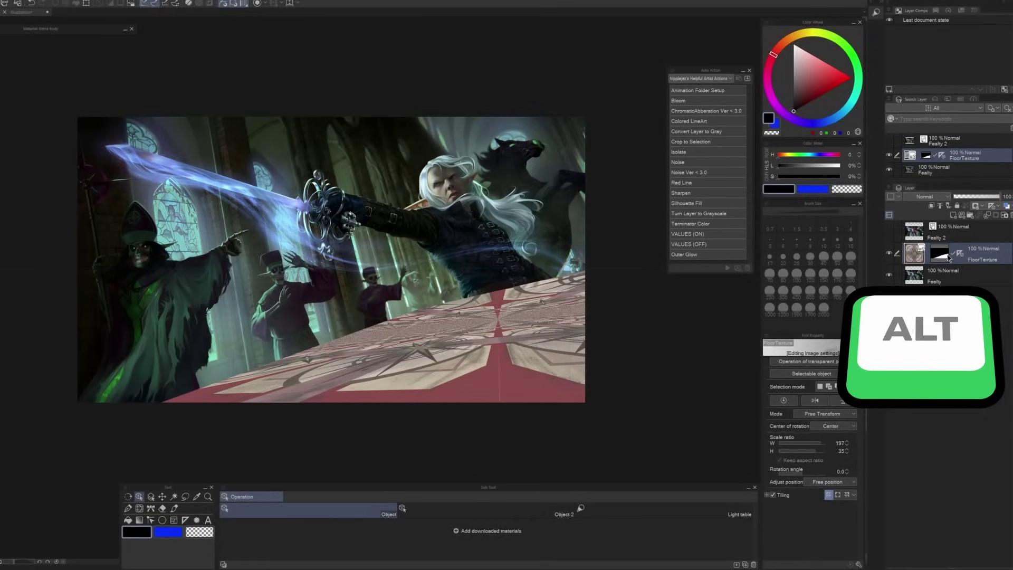
# Step: Copy the FloorTexture layer's mask onto the Fealty layer
pyautogui.moveTo(942, 255); pyautogui.dragTo(942, 280)
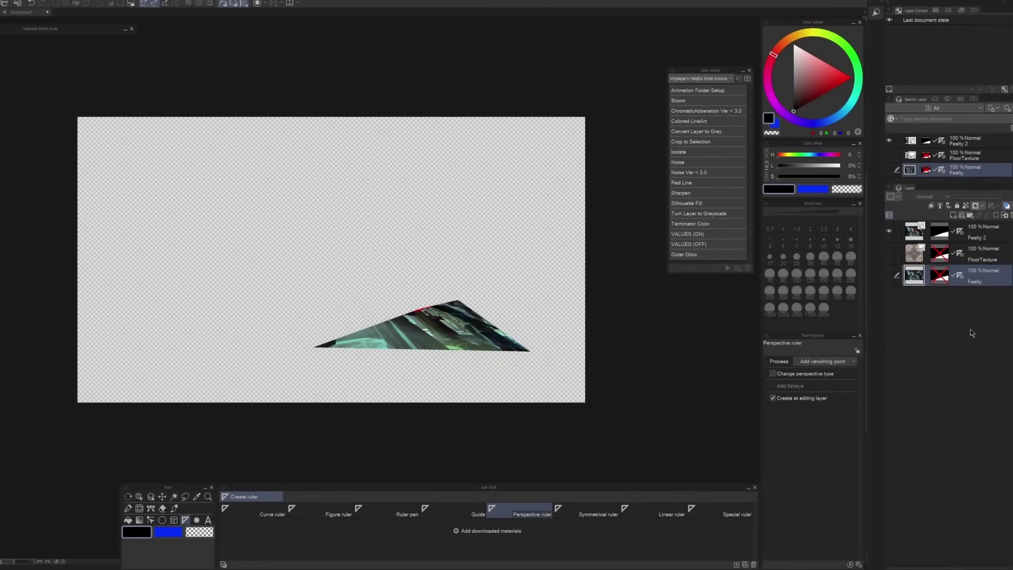
# Step: Create a folder containing the Fealty 2 layer for stacking additional masks
pyautogui.click(985, 241)
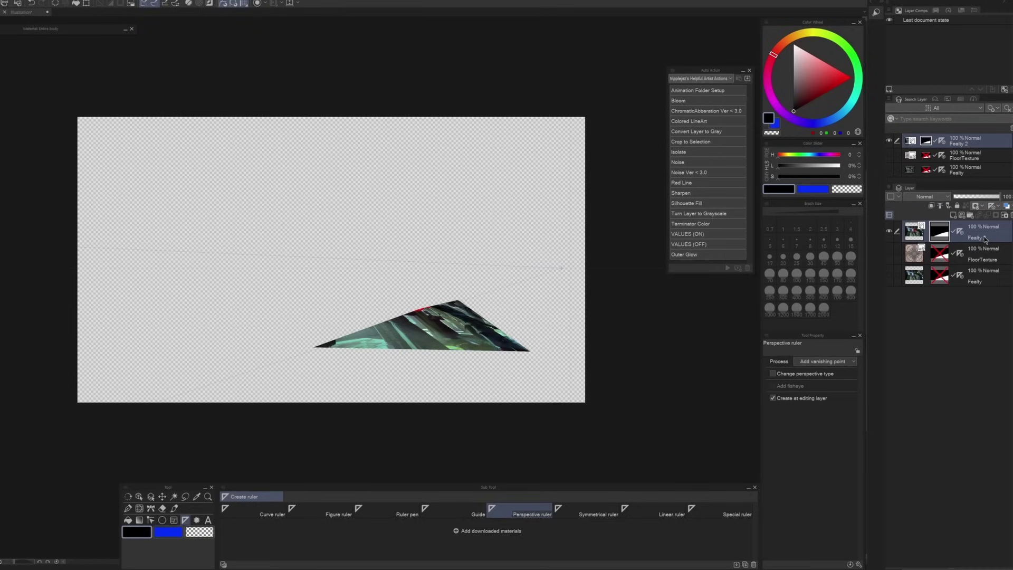
pyautogui.rightClick(980, 237)
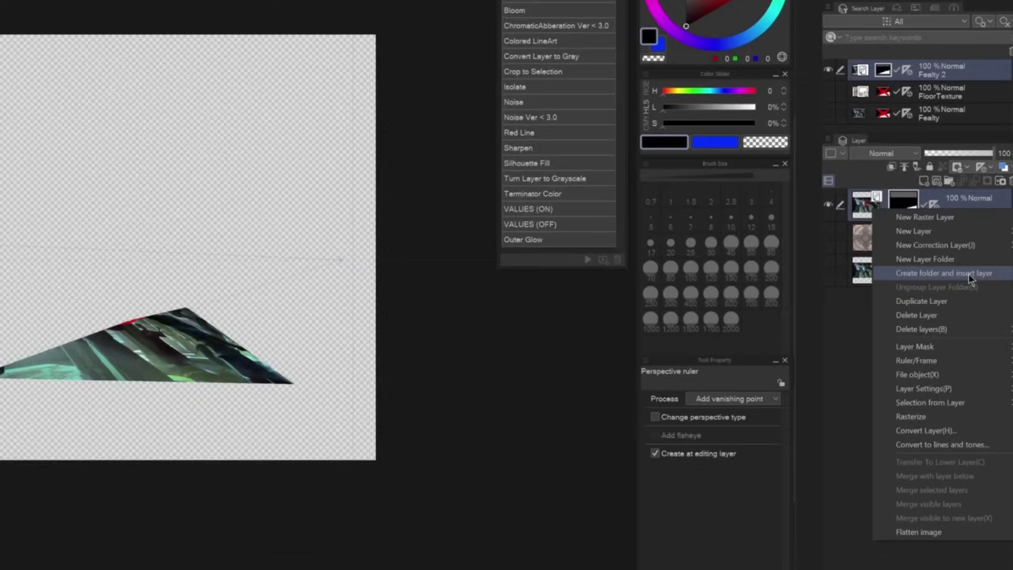
pyautogui.click(968, 279)
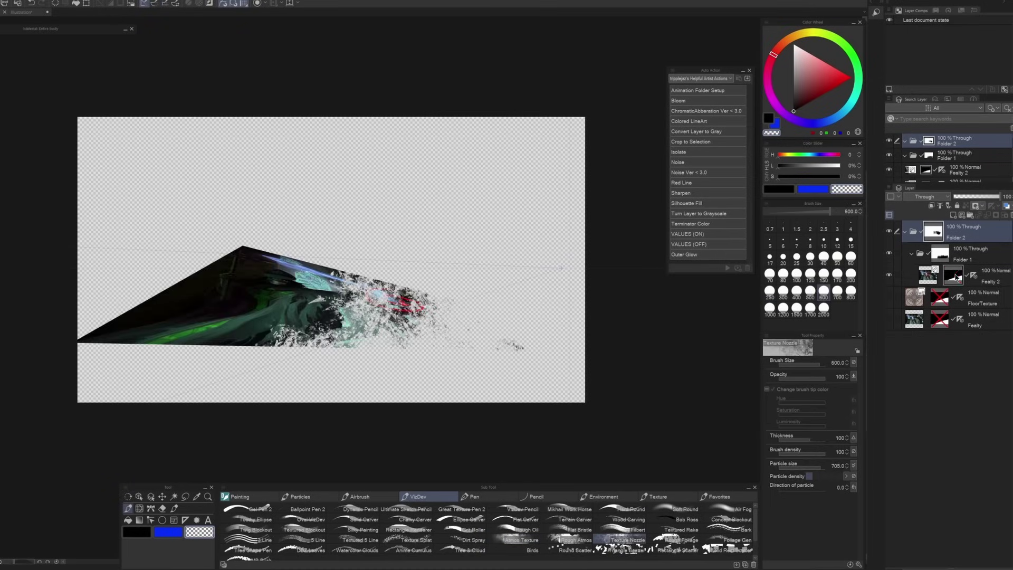
pyautogui.keyDown('shift'); pyautogui.click(955, 276); pyautogui.keyUp('shift')
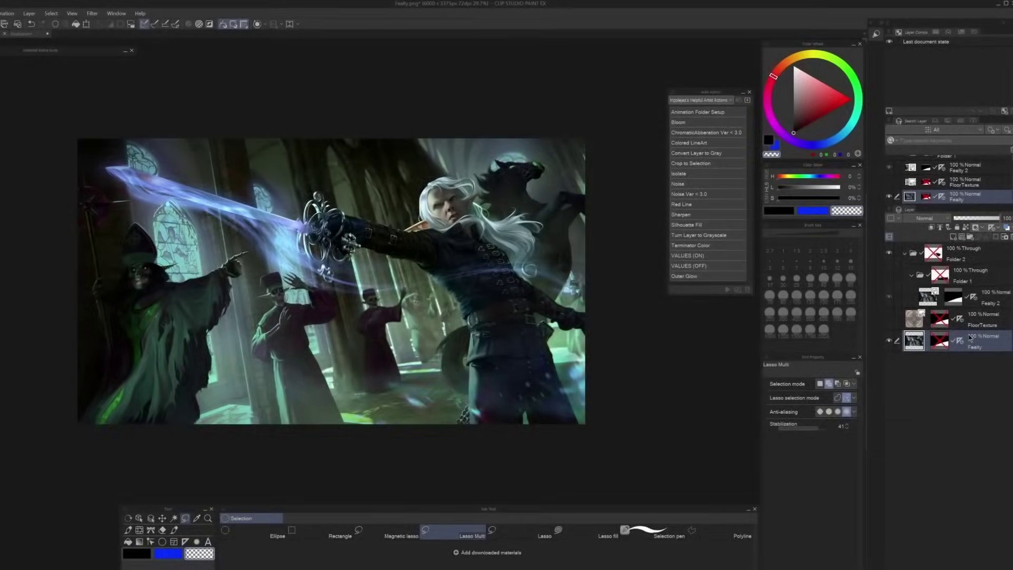
# Step: Store a Lasso Multi outline of the white-haired swordsman and his sword as a selection layer, and load the selection from it
pyautogui.moveTo(468, 425)
pyautogui.mouseDown()
pyautogui.moveTo(451, 290)
pyautogui.moveTo(379, 218)
pyautogui.moveTo(480, 199)
pyautogui.moveTo(559, 323)
pyautogui.moveTo(482, 421)
pyautogui.moveTo(469, 422)
pyautogui.mouseUp()
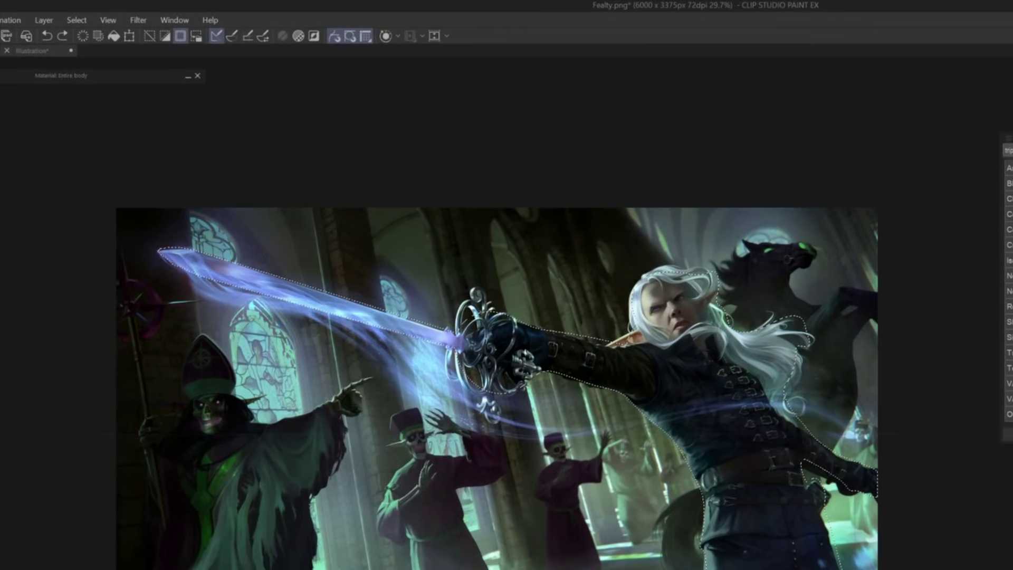
pyautogui.click(80, 21)
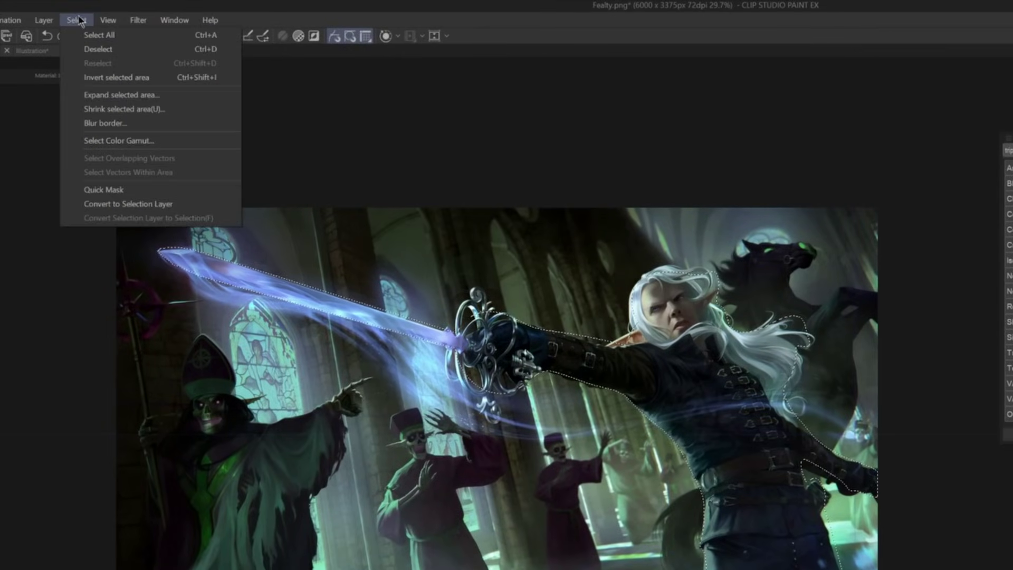
pyautogui.click(138, 204)
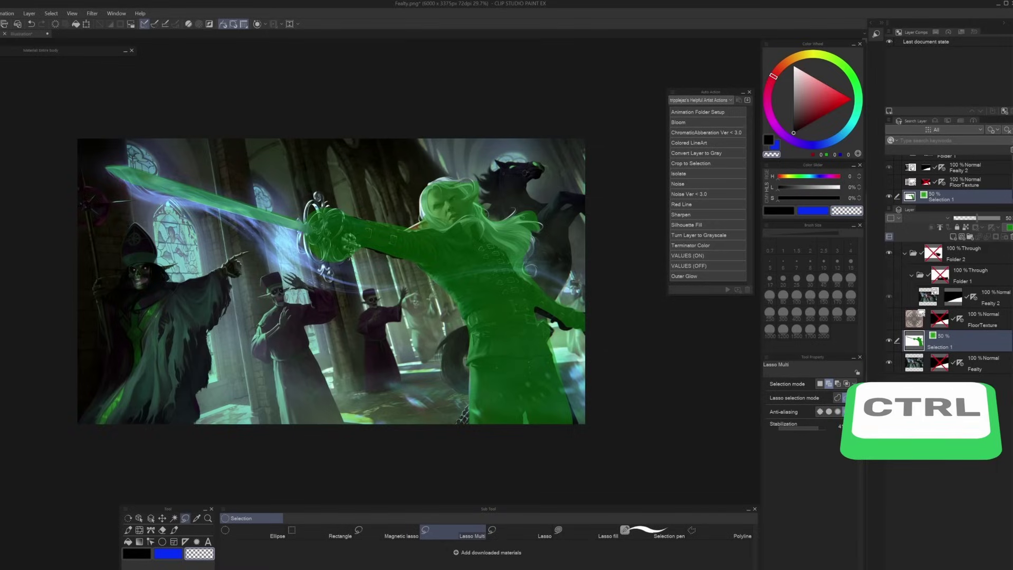
pyautogui.keyDown('ctrl'); pyautogui.click(913, 342); pyautogui.keyUp('ctrl')
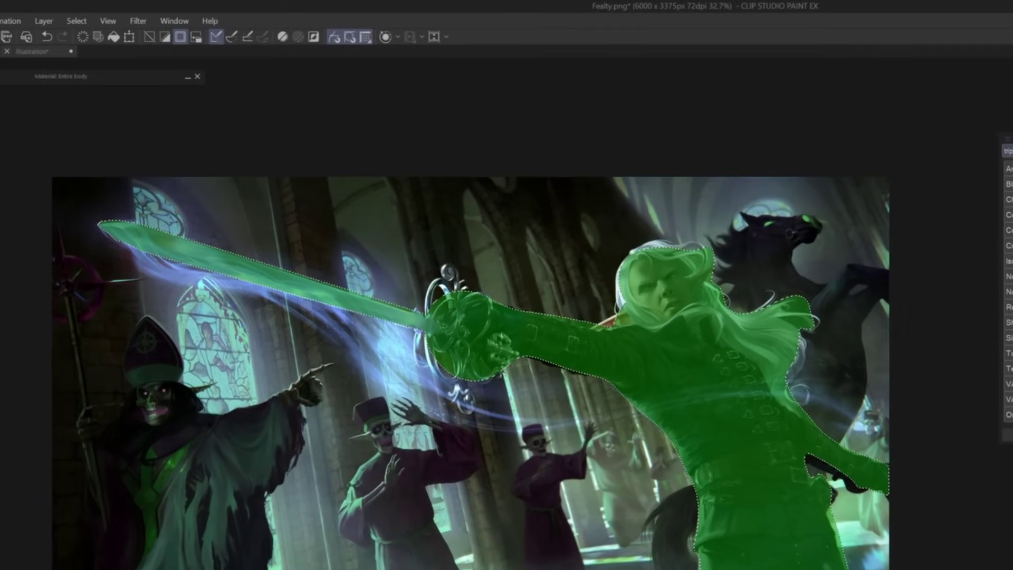
# Step: Look up Auto Action in the list of palettes and examine its Button mode option
pyautogui.click(112, 15)
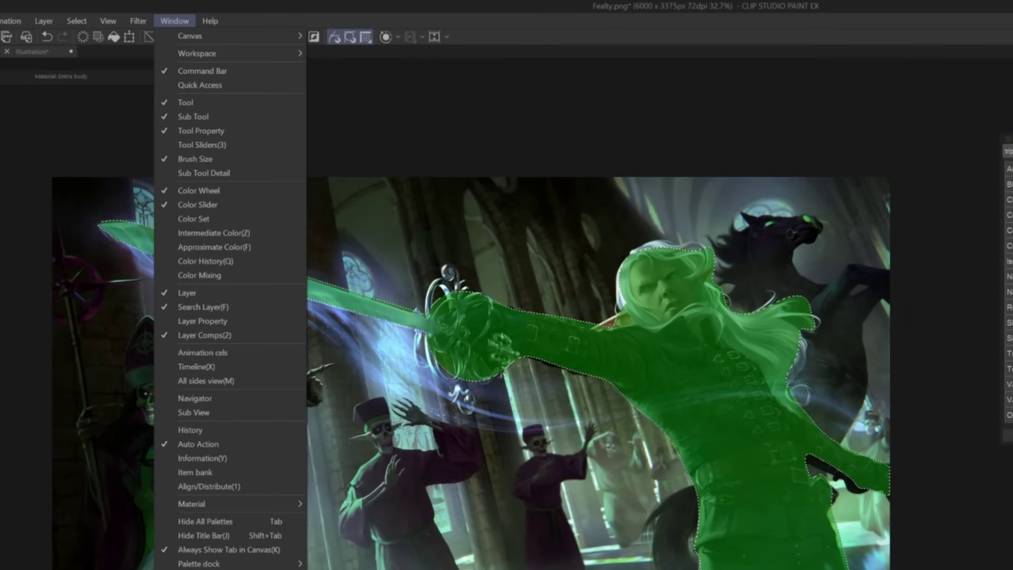
pyautogui.press('Escape')
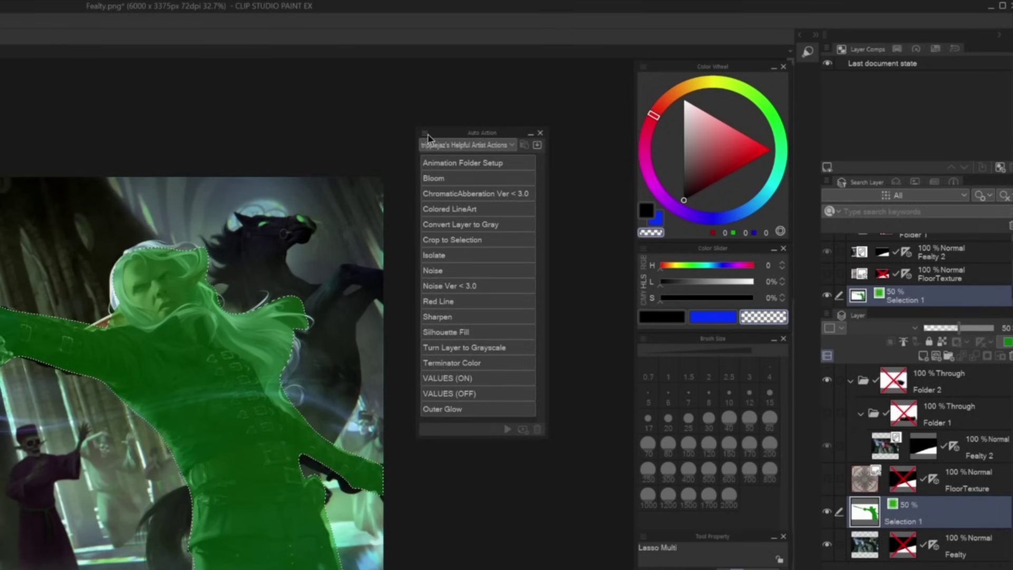
pyautogui.click(623, 96)
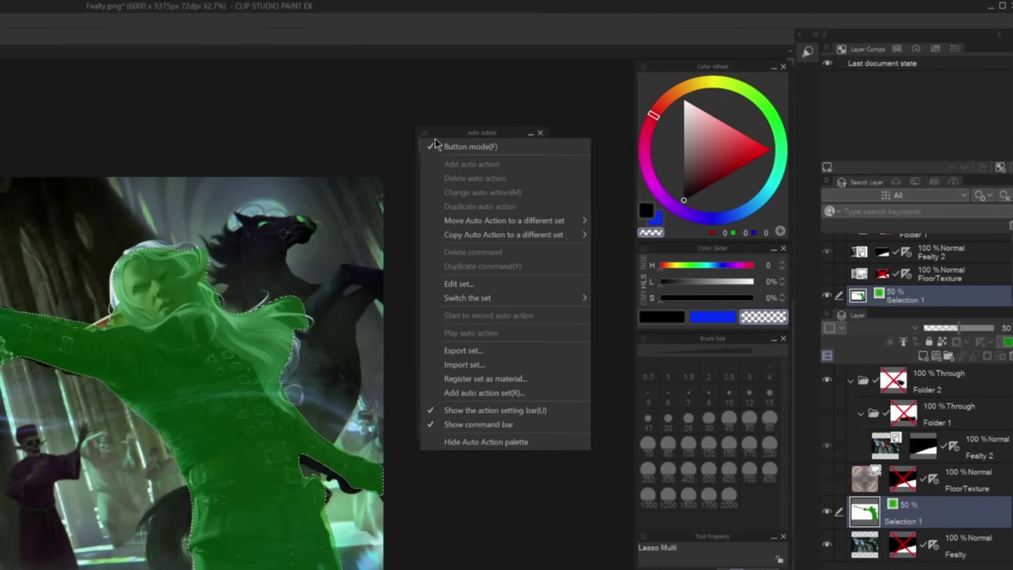
pyautogui.click(436, 146)
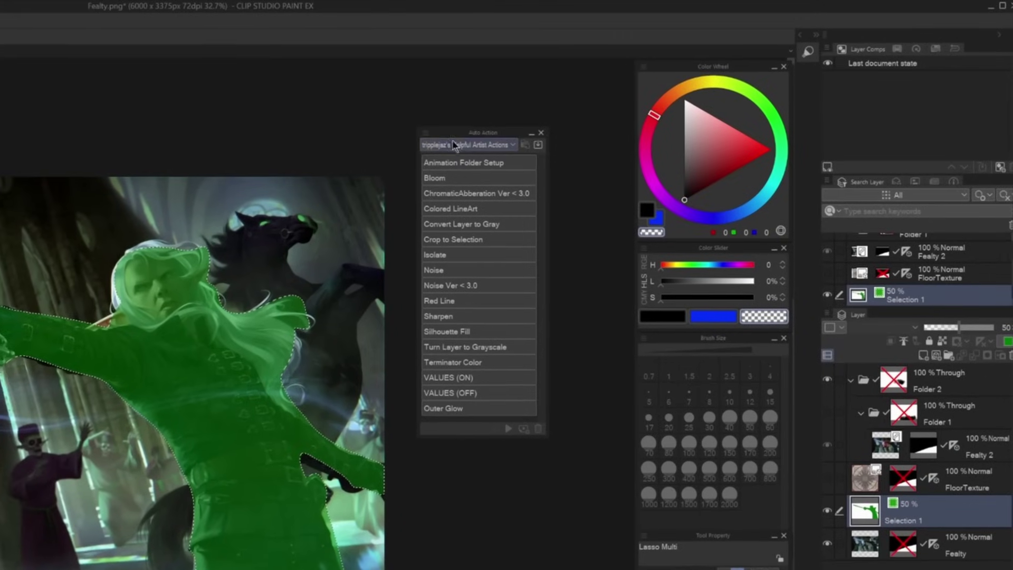
# Step: Run the VALUES (ON) auto action in Button mode to view the illustration in grayscale
pyautogui.click(621, 90)
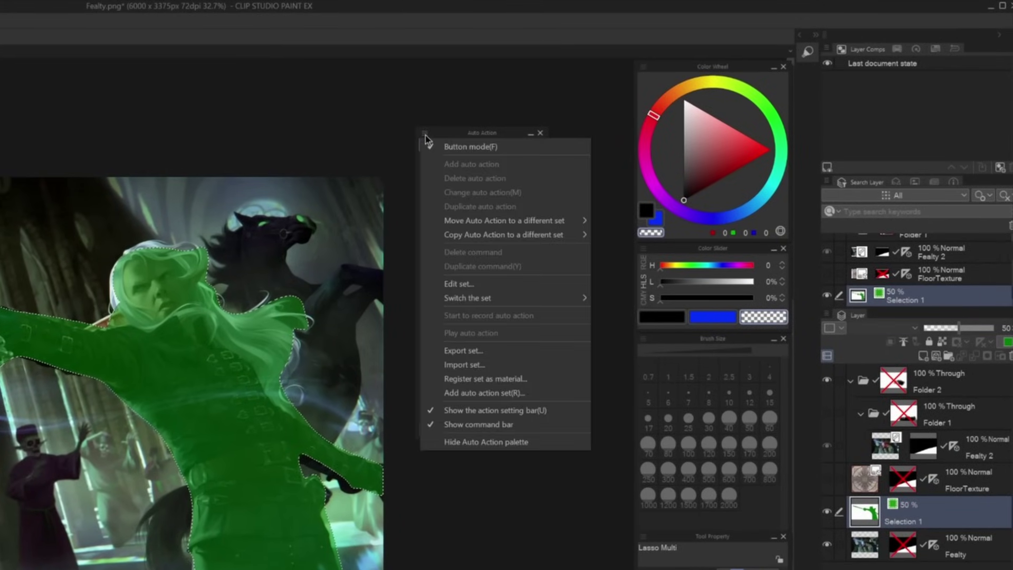
pyautogui.click(467, 147)
pyautogui.click(447, 378)
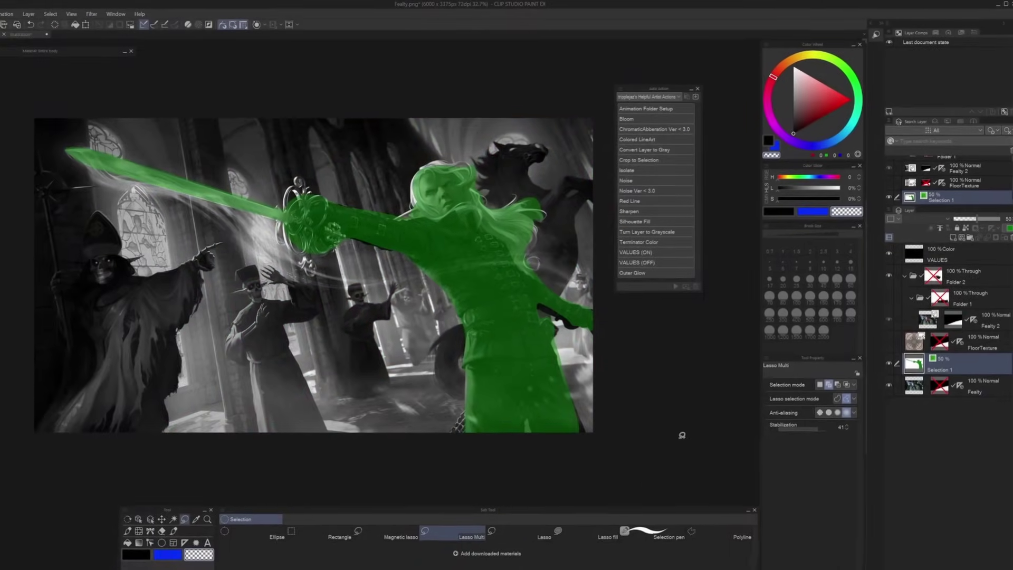